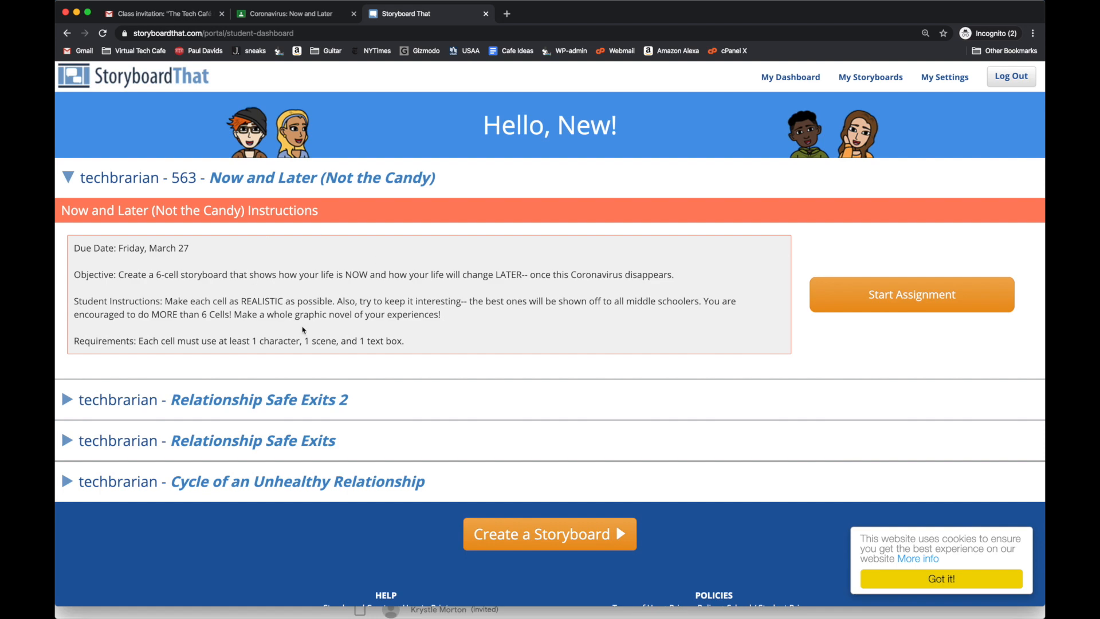
Start the Now and Later assignment, dismiss the cookie notice, and expand the storyboard to 3 x 2 cells
left_click(953, 306)
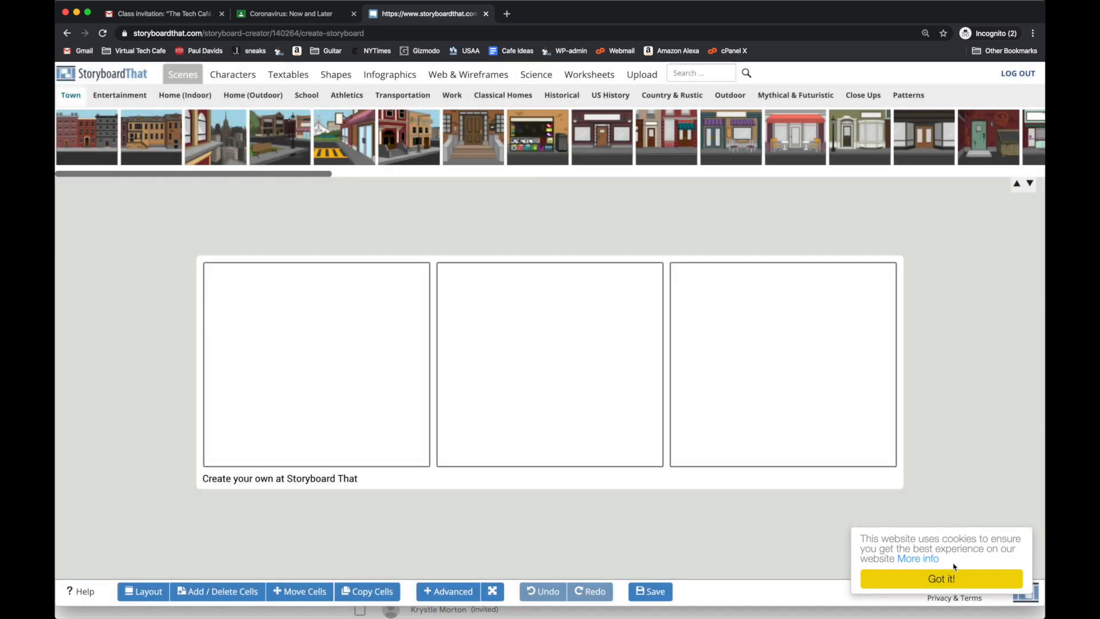
left_click(953, 576)
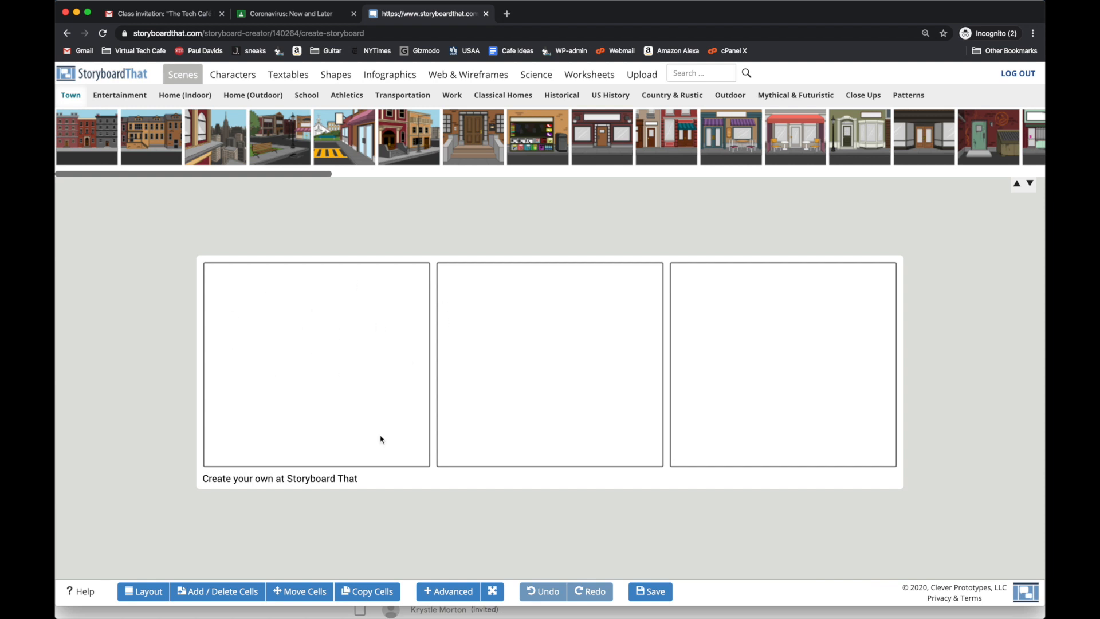
left_click(217, 592)
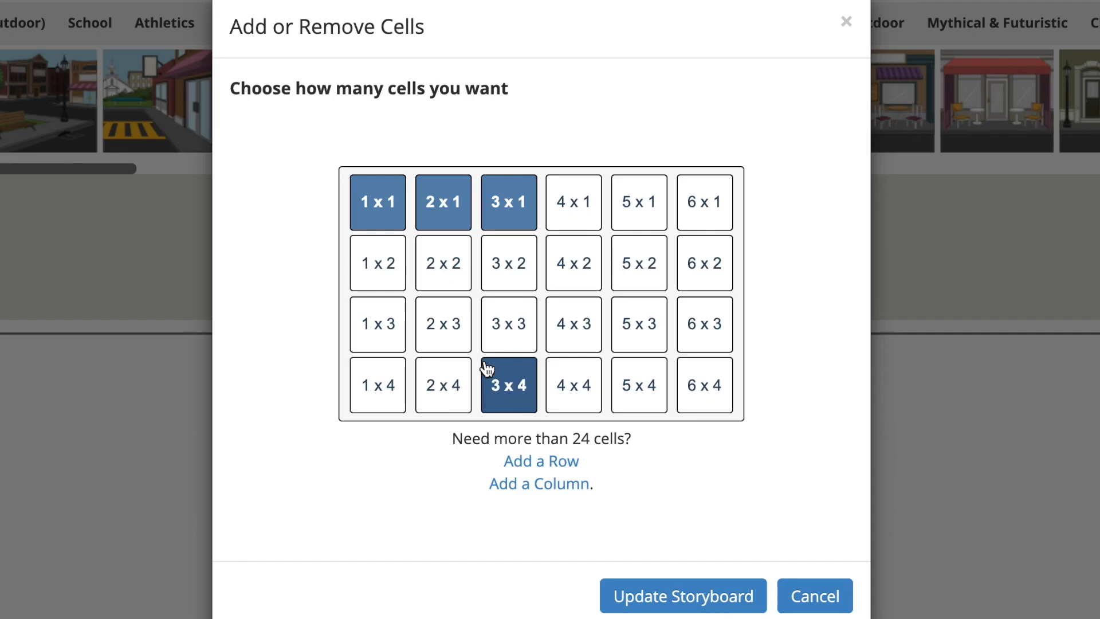
left_click(508, 263)
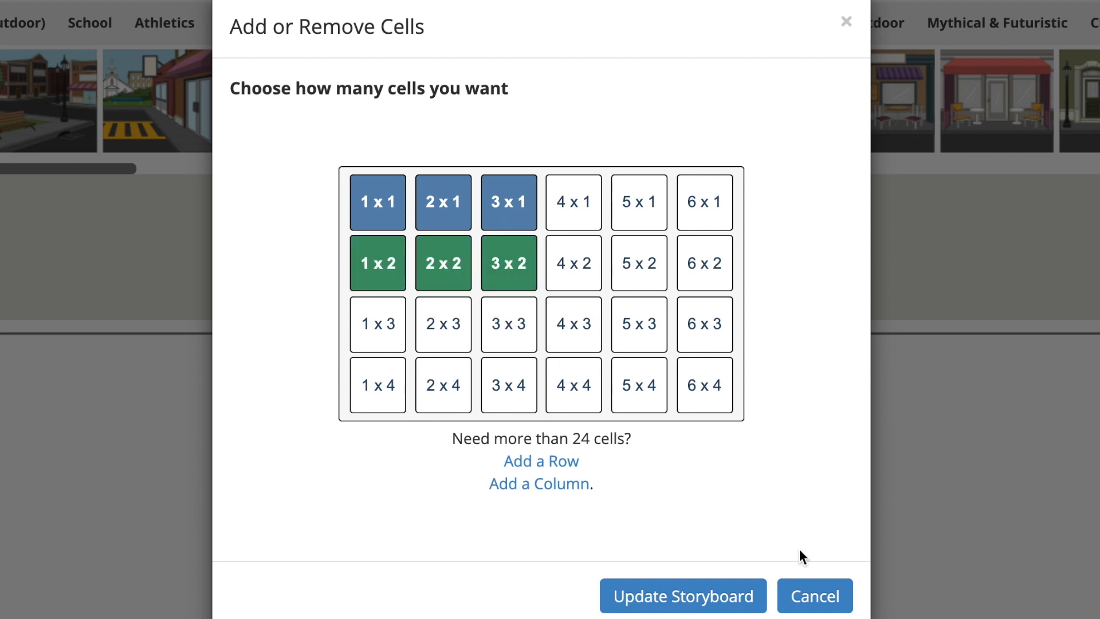
left_click(716, 594)
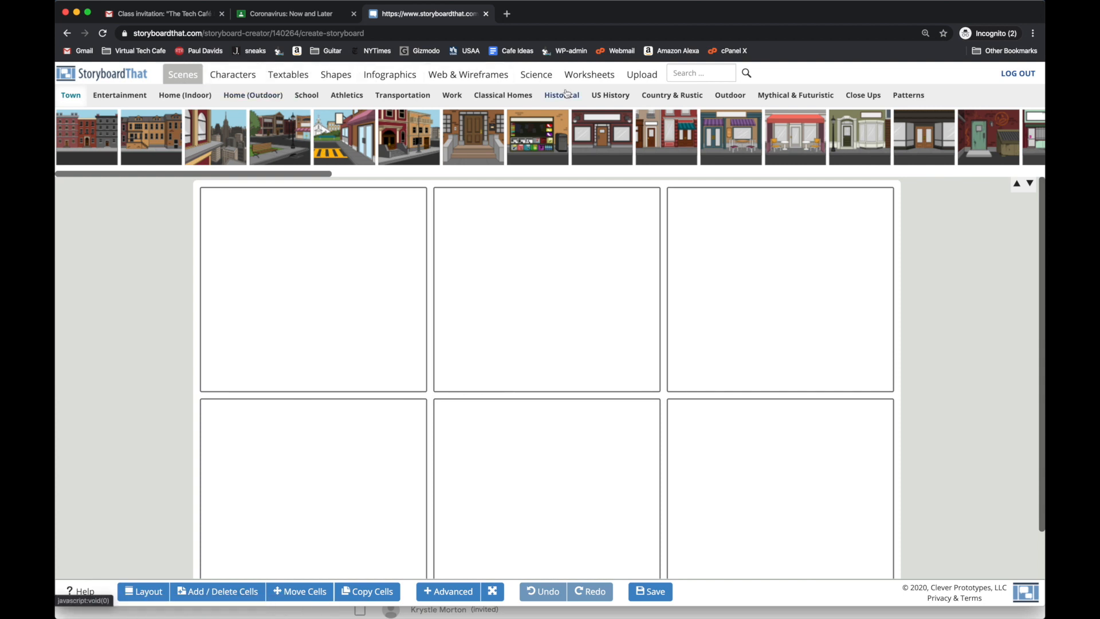
left_click(222, 83)
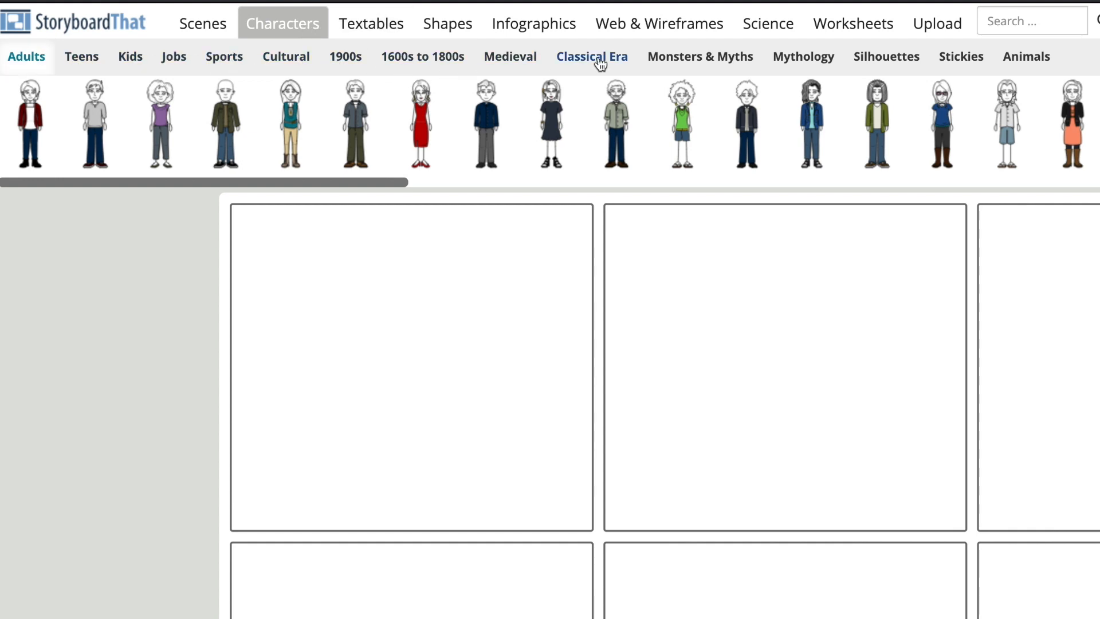
left_click(357, 32)
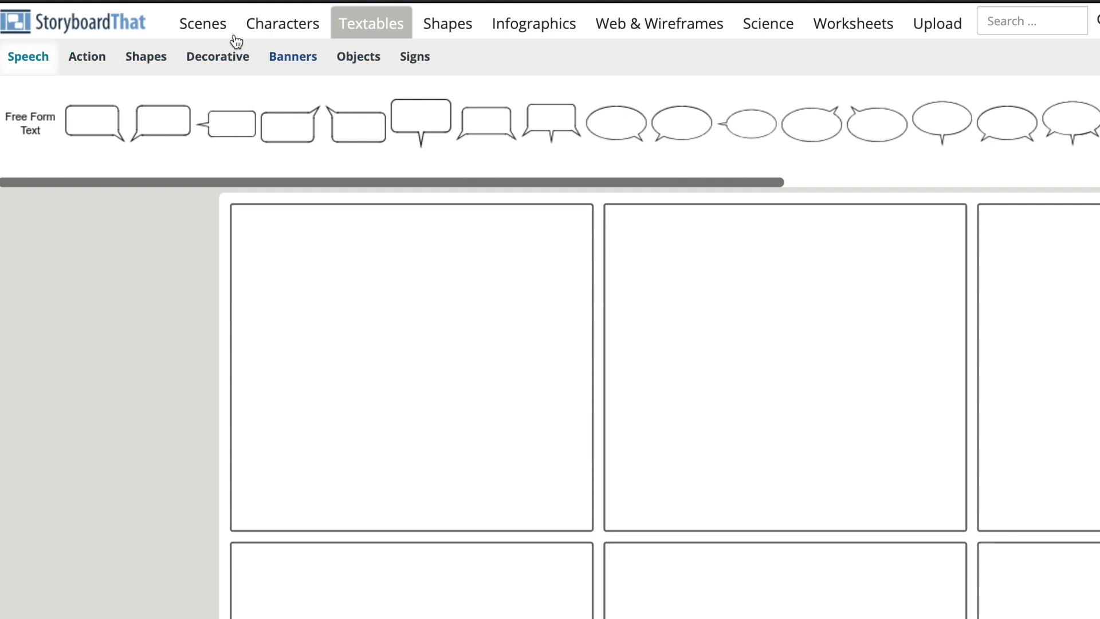
left_click(212, 24)
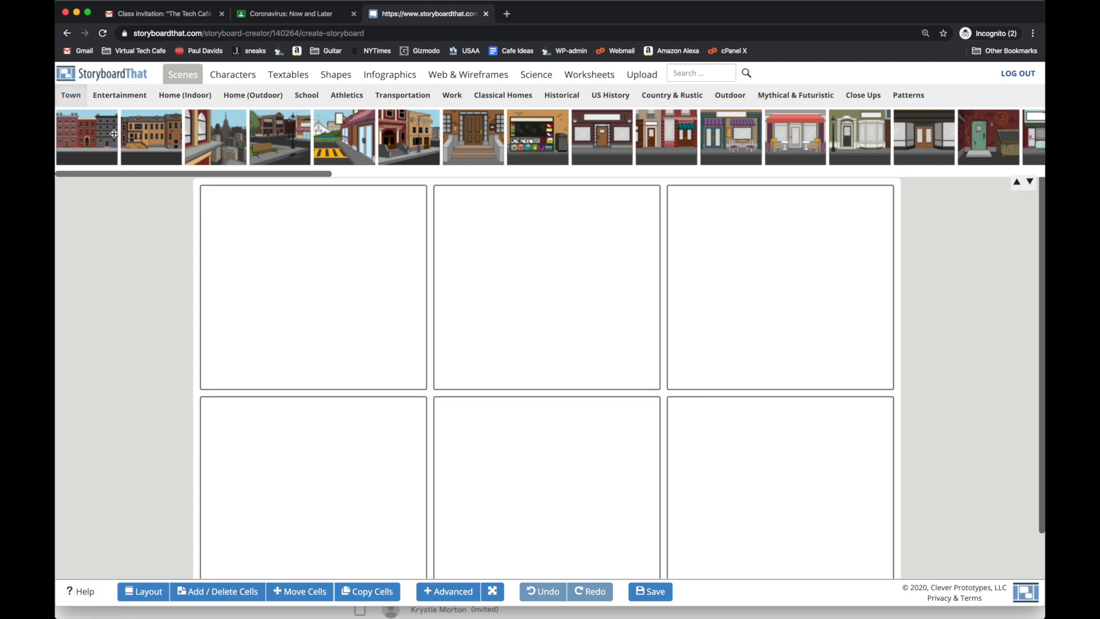
Fill the first cell with the brick town buildings scene and place a scaled-down woman in an orange dress at its left side
left_click_drag(113, 133, 292, 291)
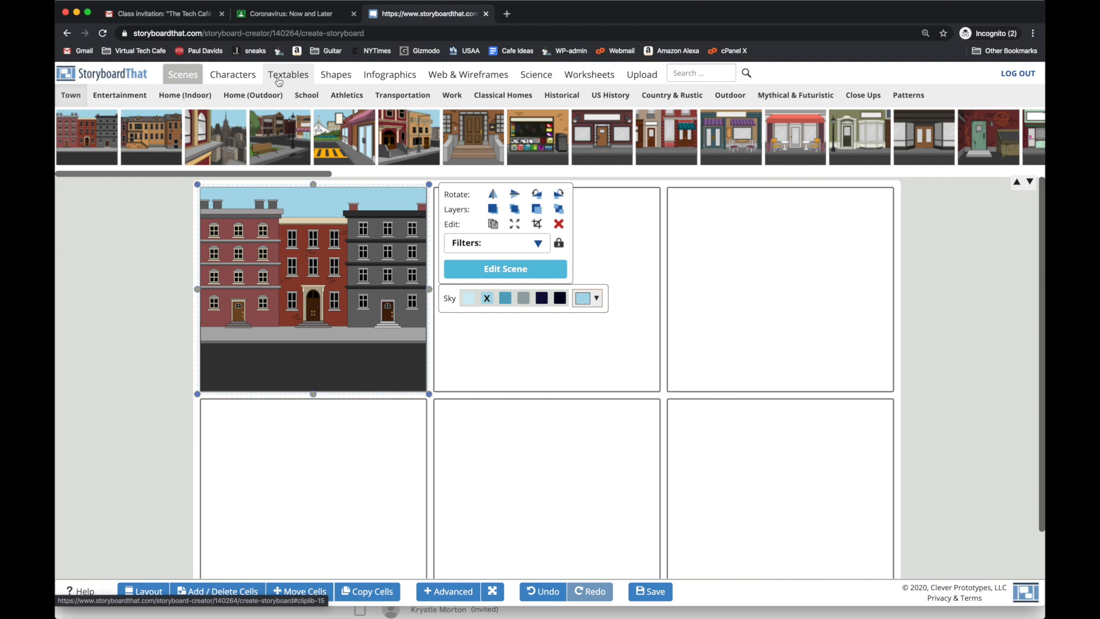
left_click(233, 74)
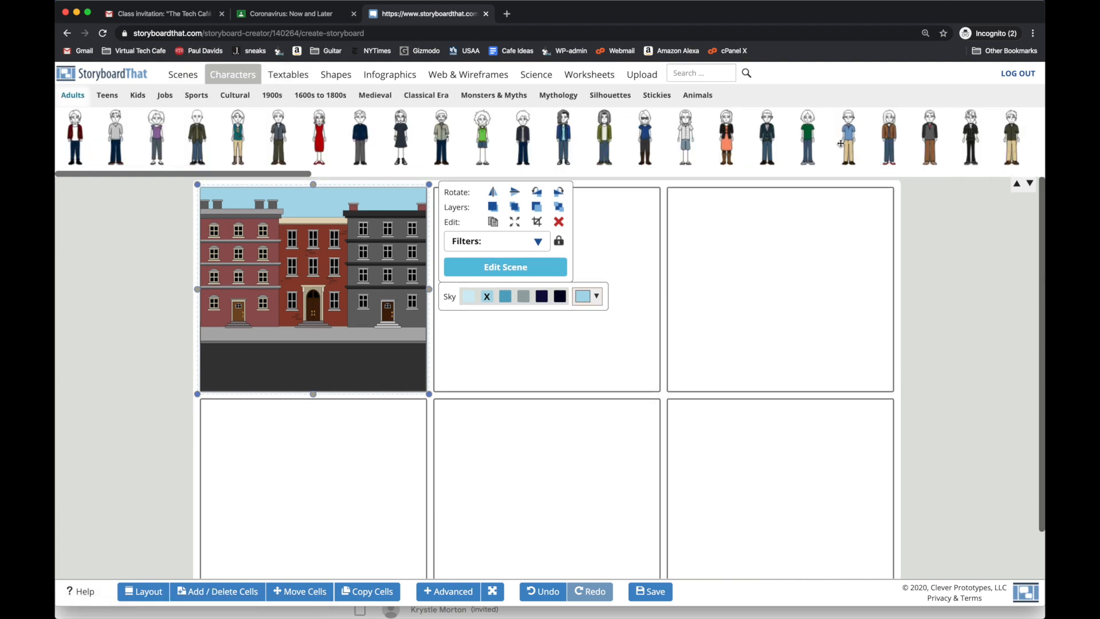
left_click_drag(726, 132, 228, 328)
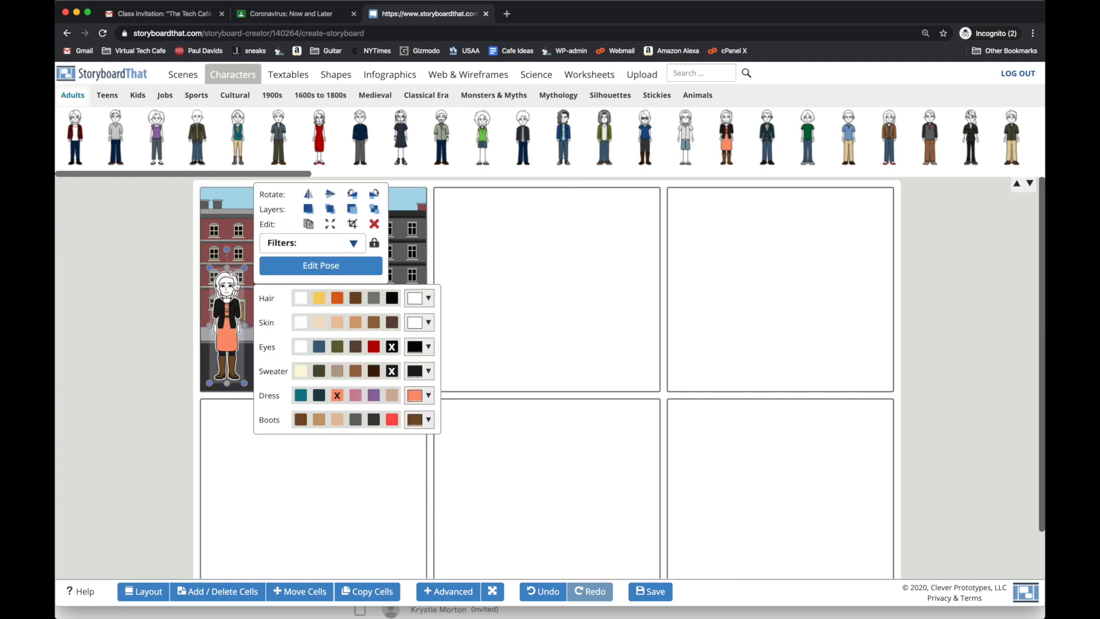
left_click_drag(246, 268, 222, 316)
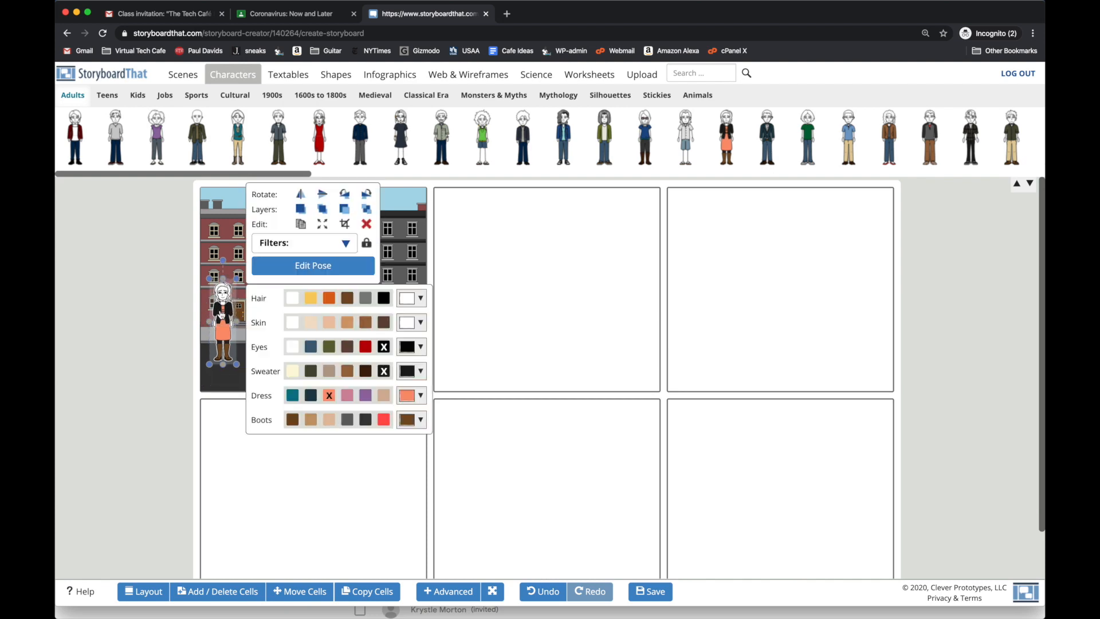
Pose the woman in side view with walking legs and update her pose
left_click(325, 270)
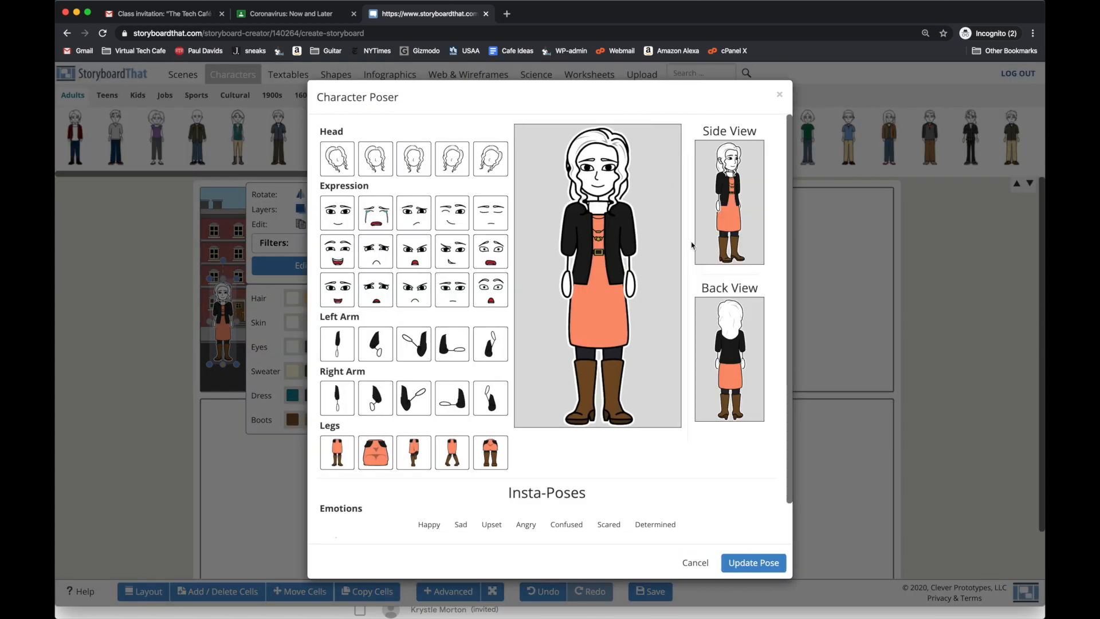
left_click(726, 228)
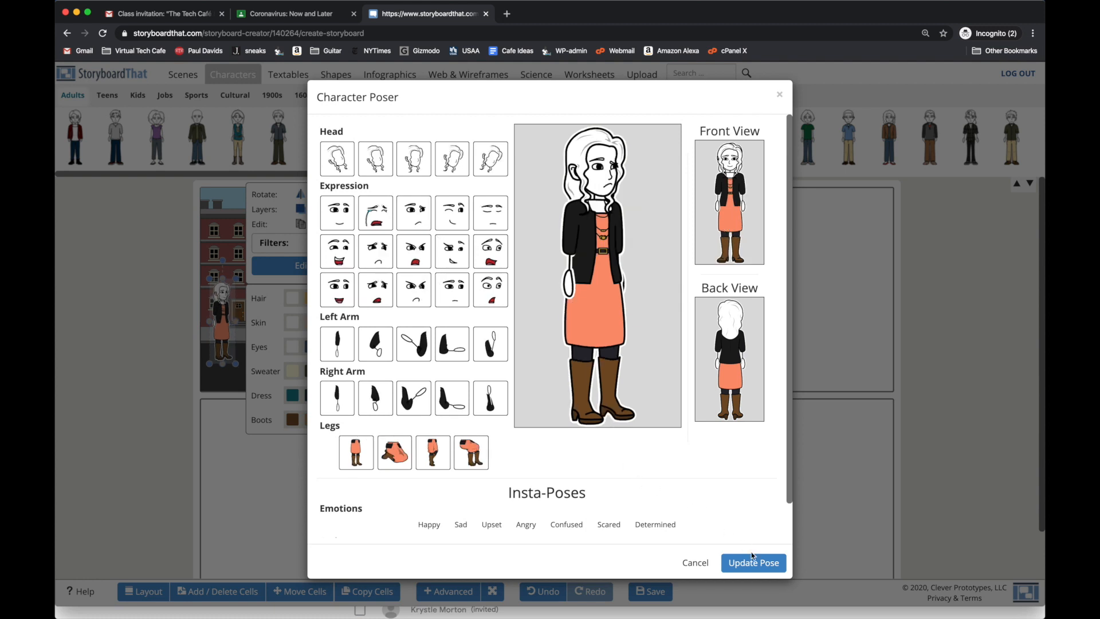
left_click(433, 453)
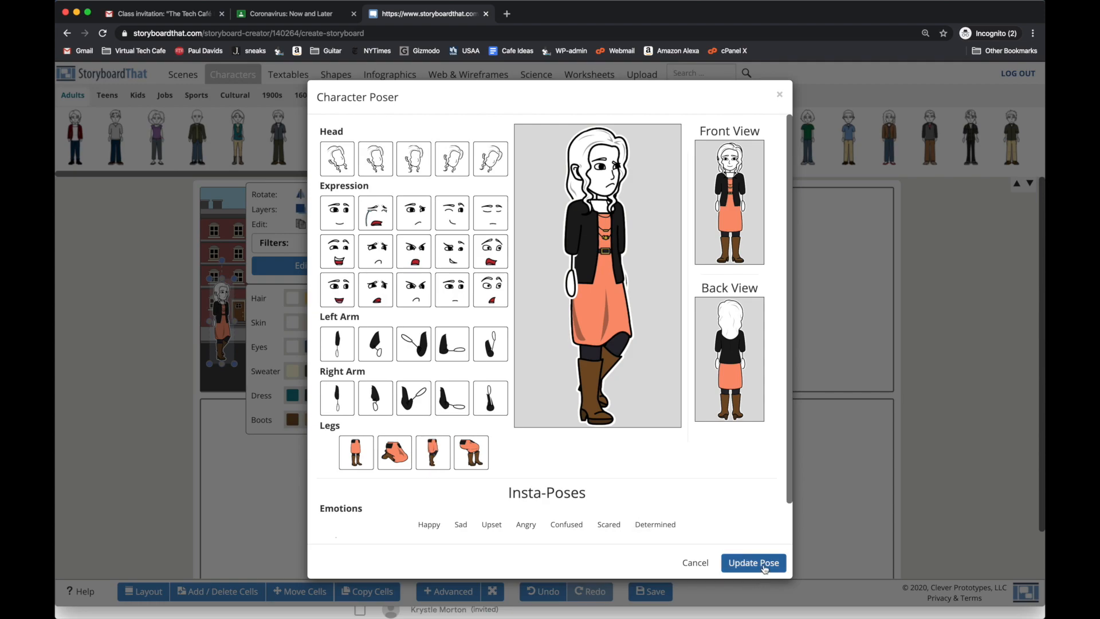
left_click(753, 563)
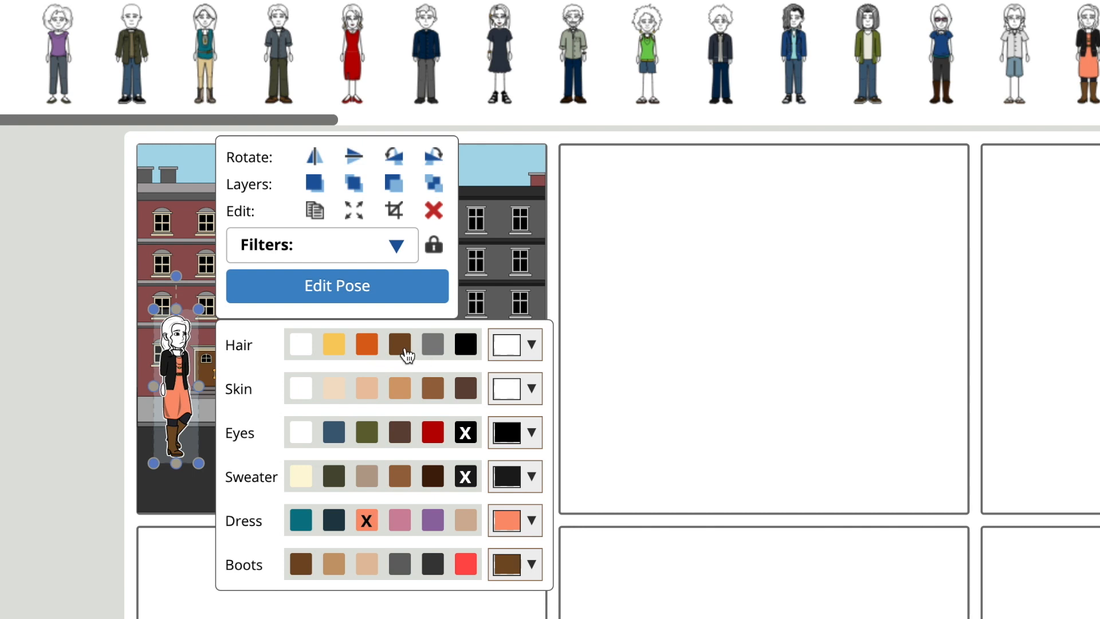
Color the woman's hair brown and her skin tan
left_click(403, 351)
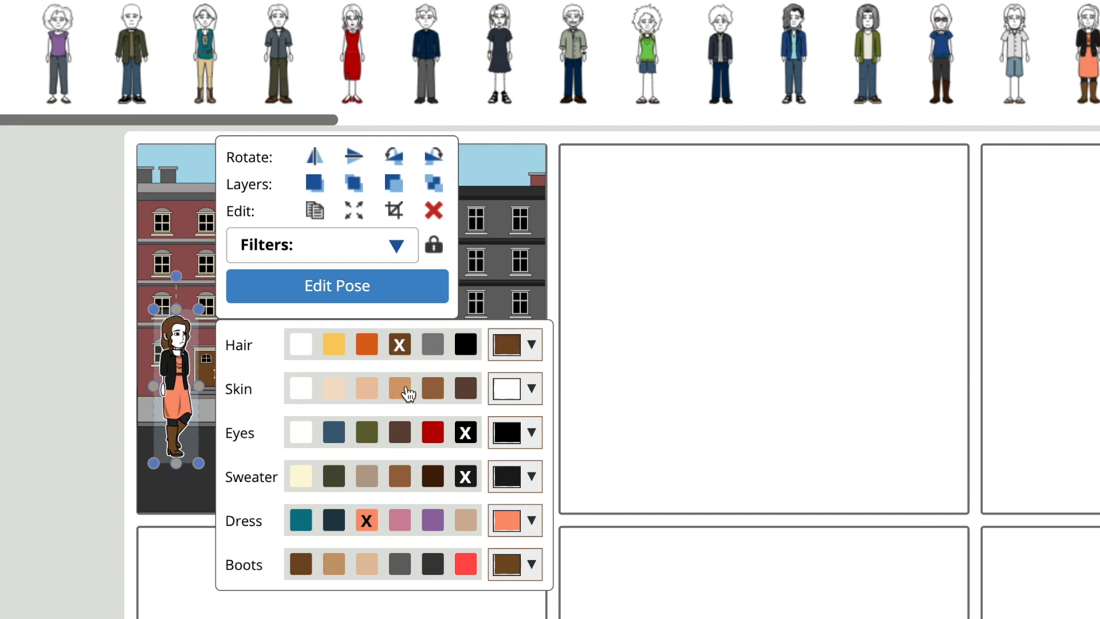
left_click(404, 390)
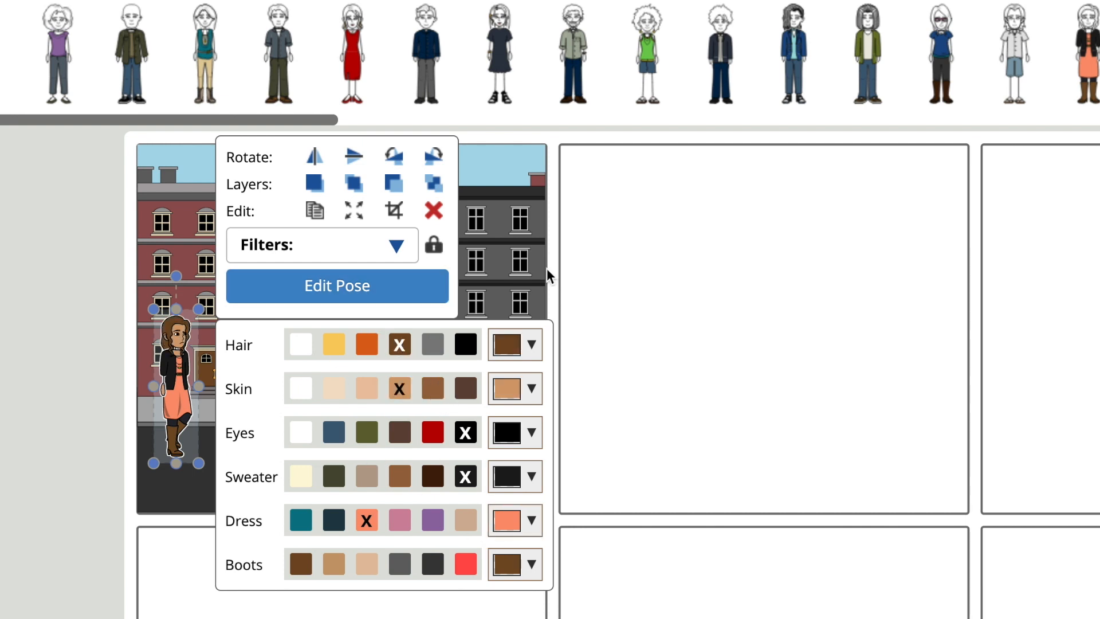
left_click(56, 484)
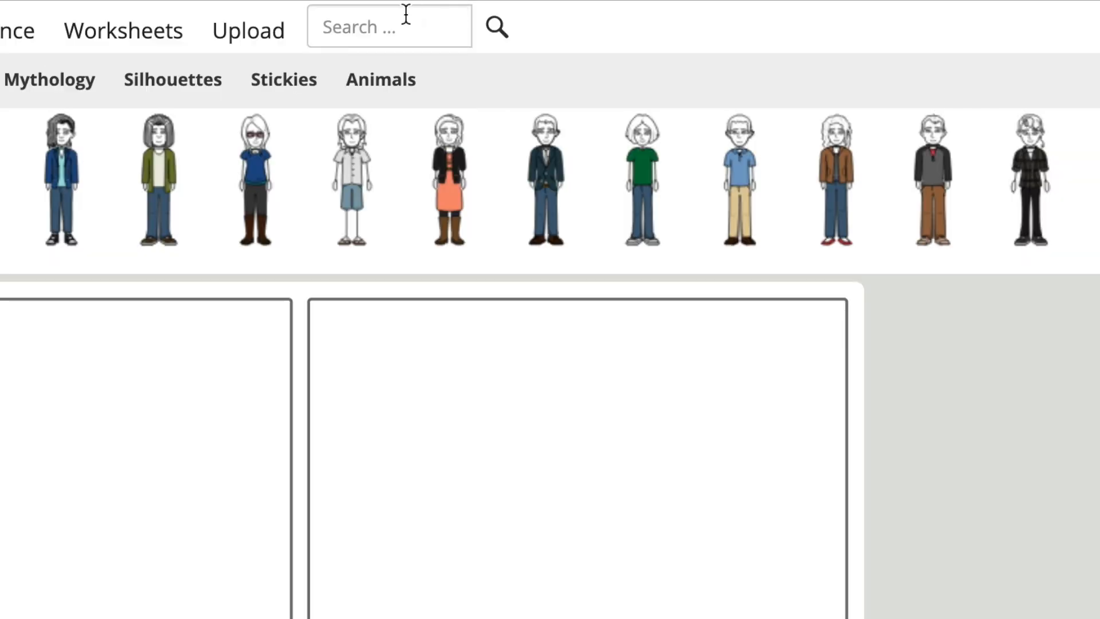
Search the library for "mask" and fit a teal surgical mask over the woman's face
left_click(707, 68)
type("mask")
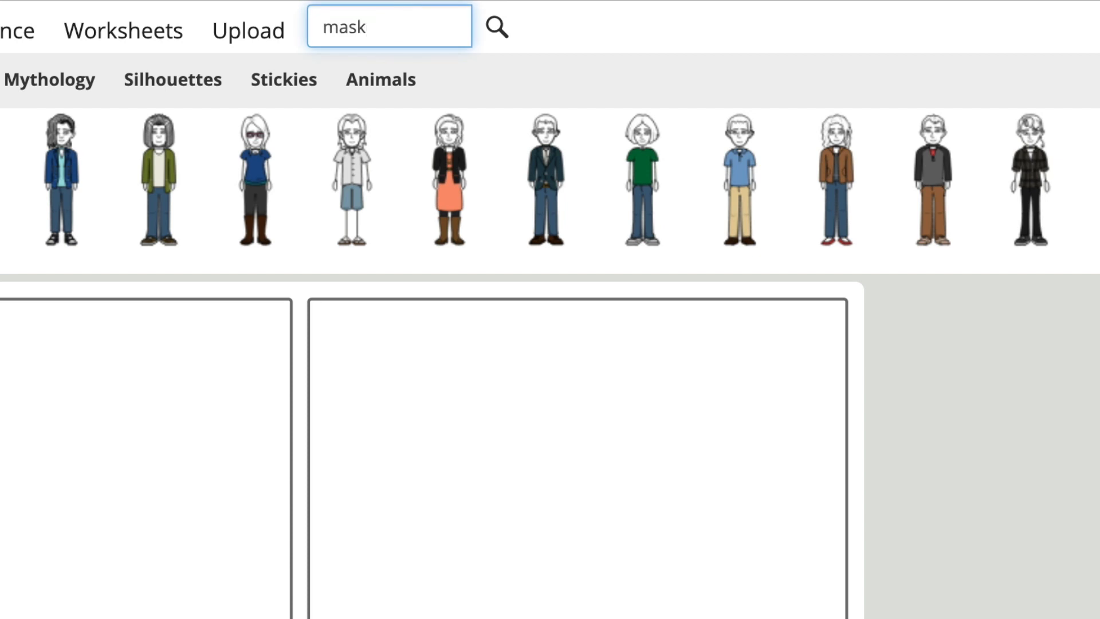
key("Return")
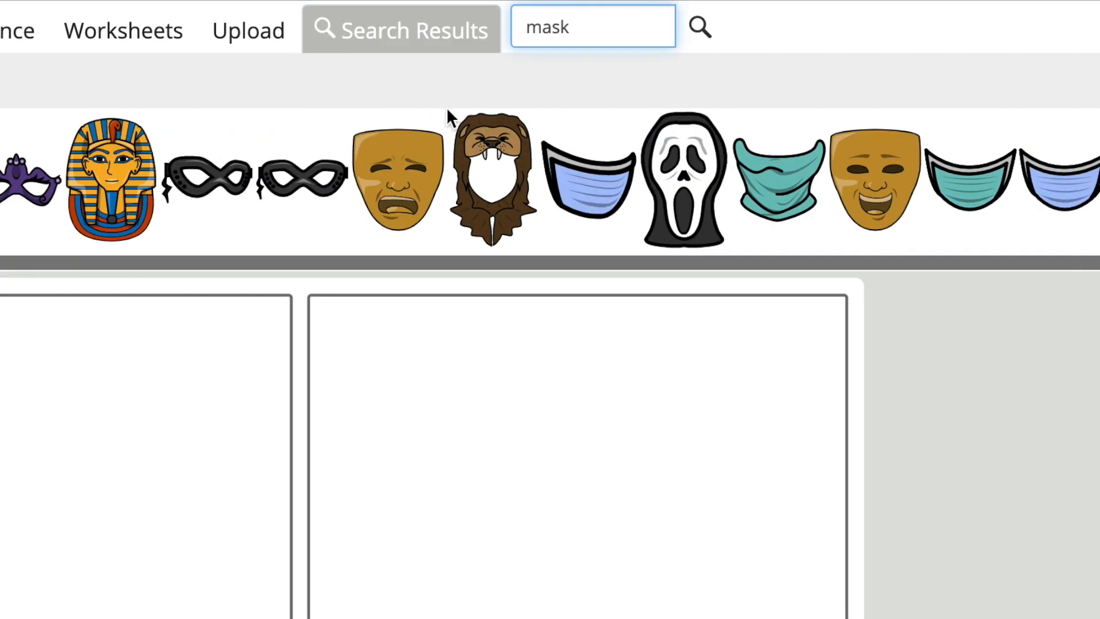
left_click(990, 205)
left_click_drag(991, 205, 222, 301)
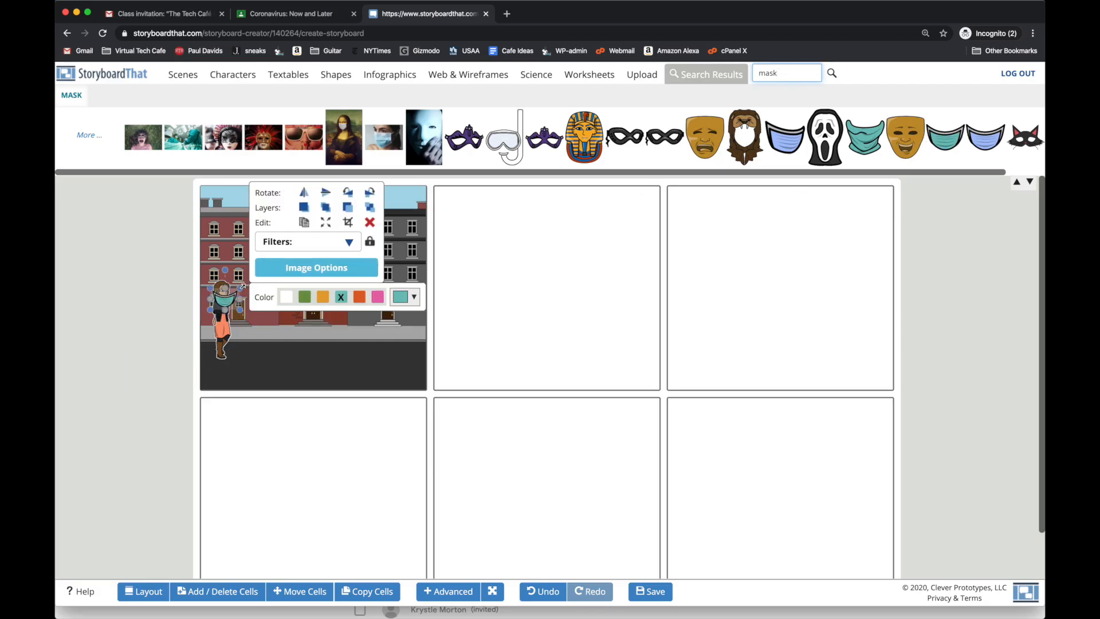
left_click(217, 308)
left_click(261, 353)
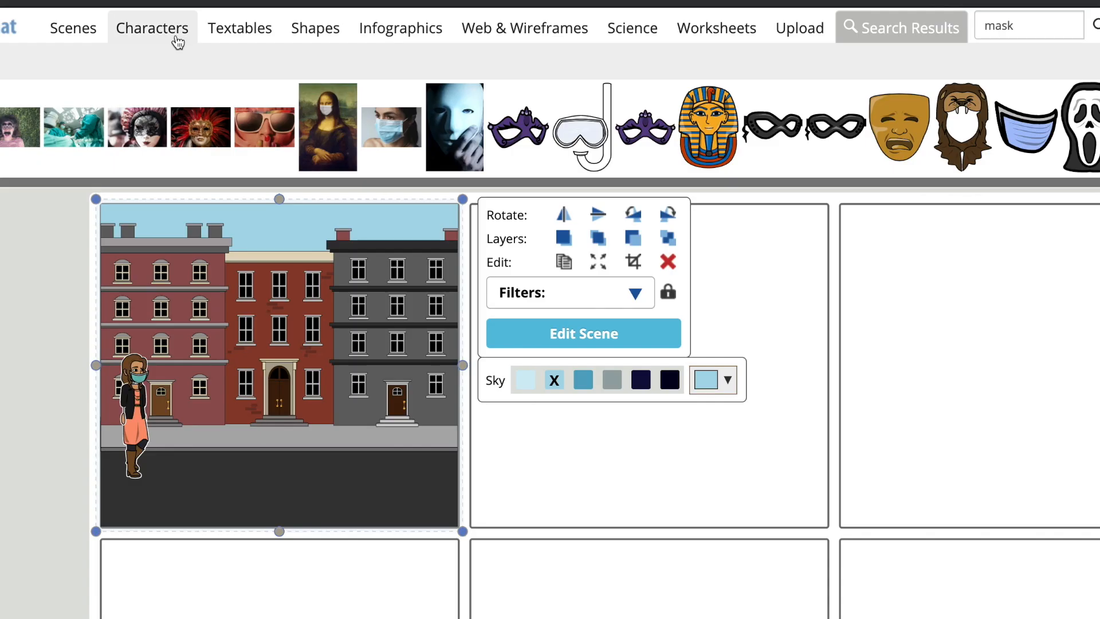
Add a cloud thought bubble above the woman reading "Jeez, this guy looks sick, did he just cough?"
left_click(239, 31)
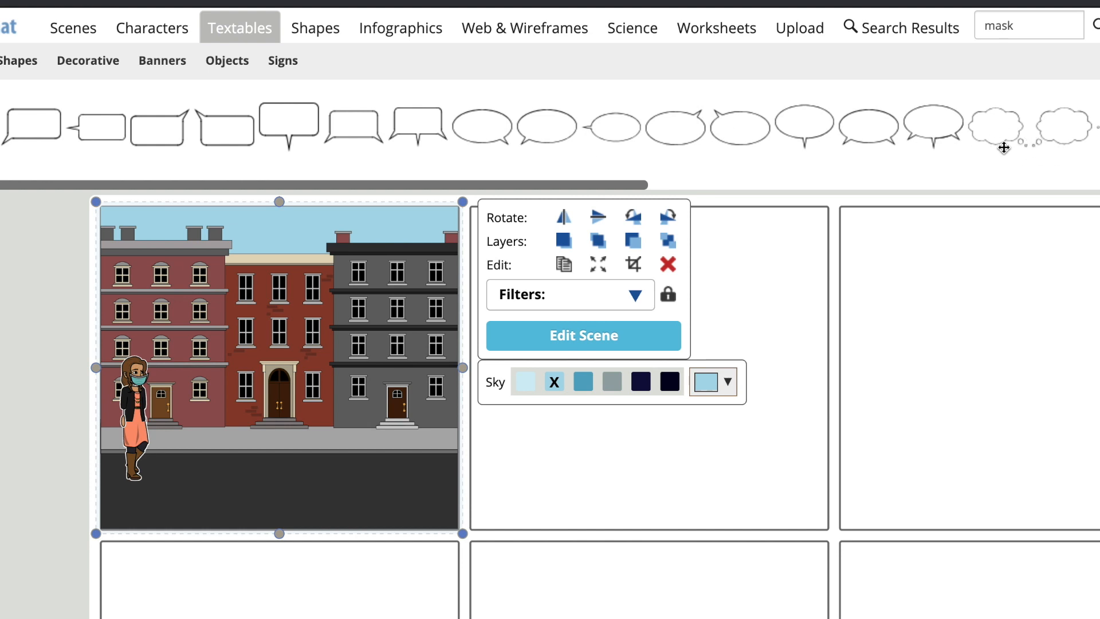
left_click_drag(1065, 135, 171, 333)
left_click_drag(191, 376, 254, 351)
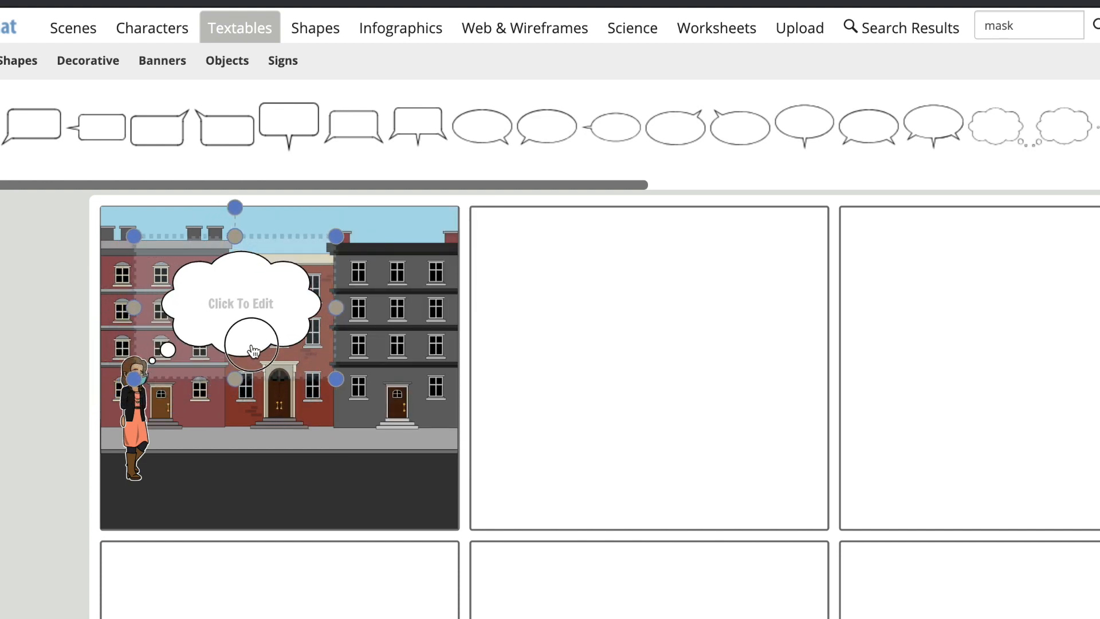
left_click(241, 304)
type("Jeez")
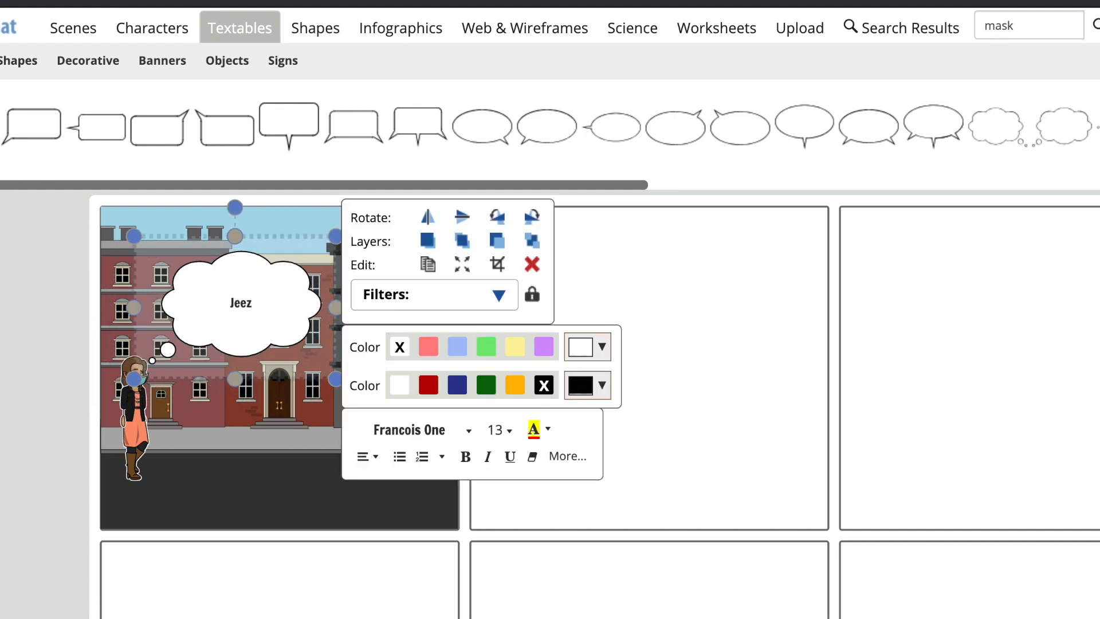
type(", this guy looks si")
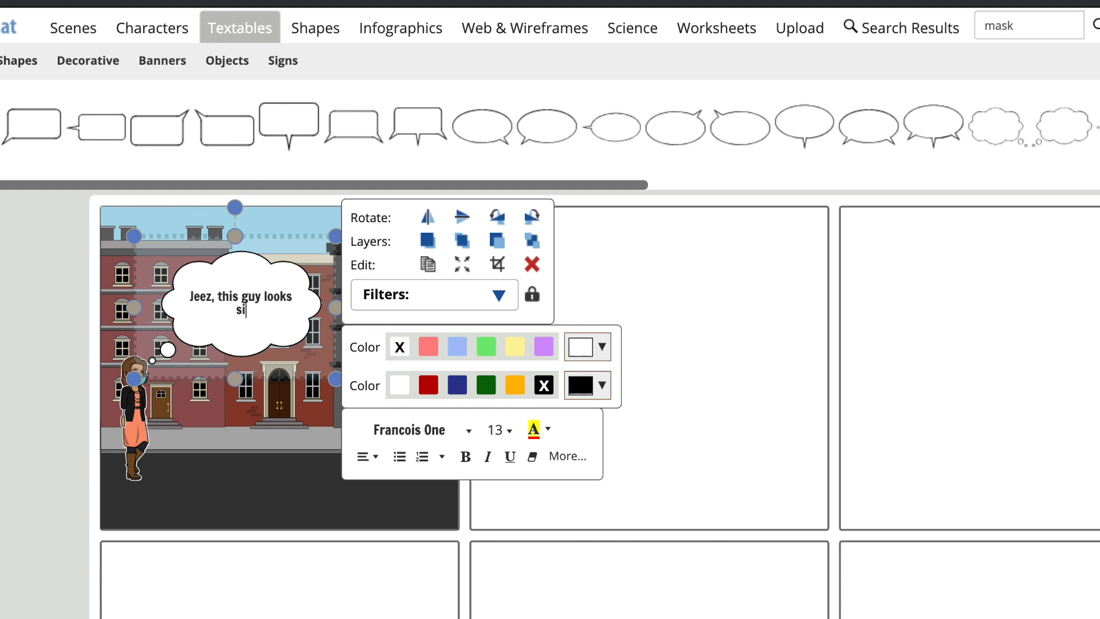
type("ck, did he just cough?")
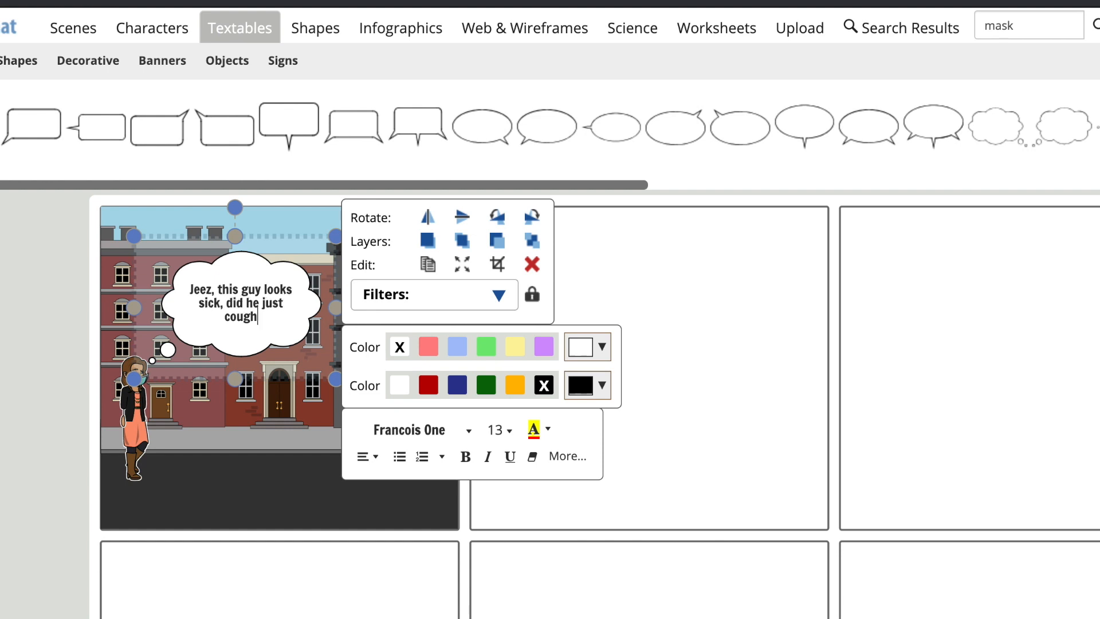
left_click(230, 488)
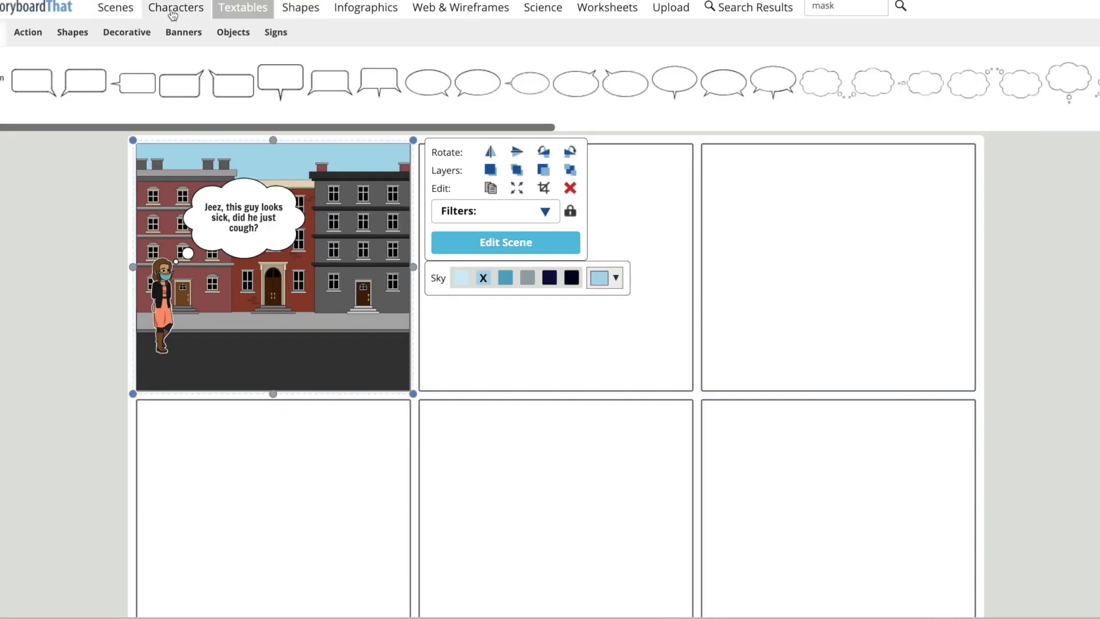
Add the man in a grey sweater and brown trousers to the first cell, with a cloud thought bubble above him
left_click(176, 8)
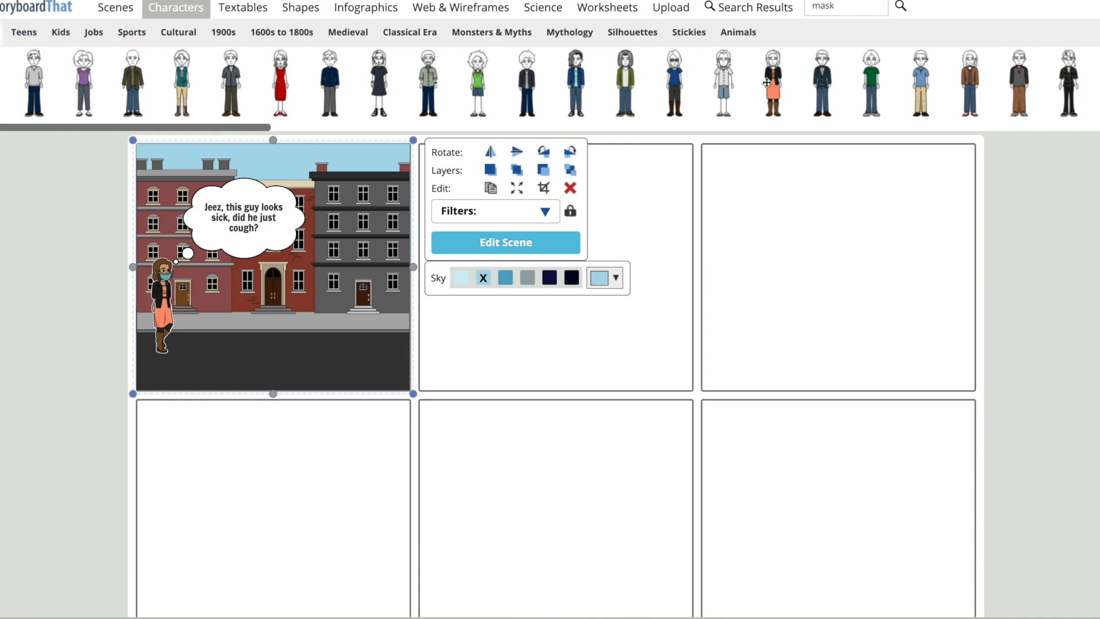
left_click_drag(1008, 88, 309, 308)
left_click(243, 7)
left_click_drag(821, 82, 350, 232)
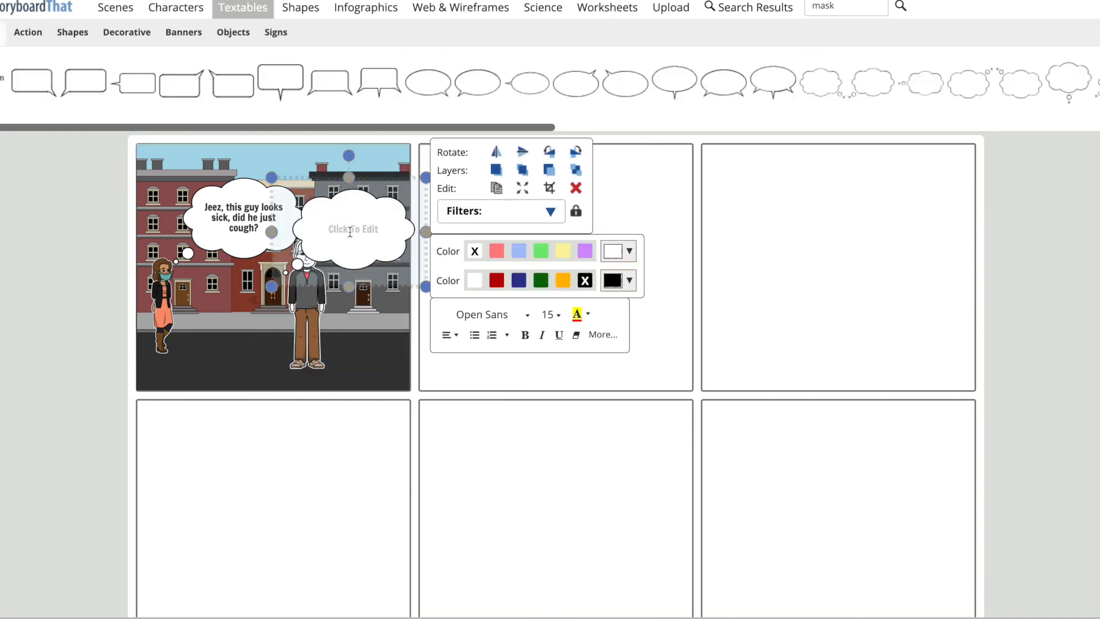
Fill the man's thought bubble with "Man, no one is out here...I hope that lady's not sick..."
left_click(350, 232)
type("Mah")
type("n, no one is g")
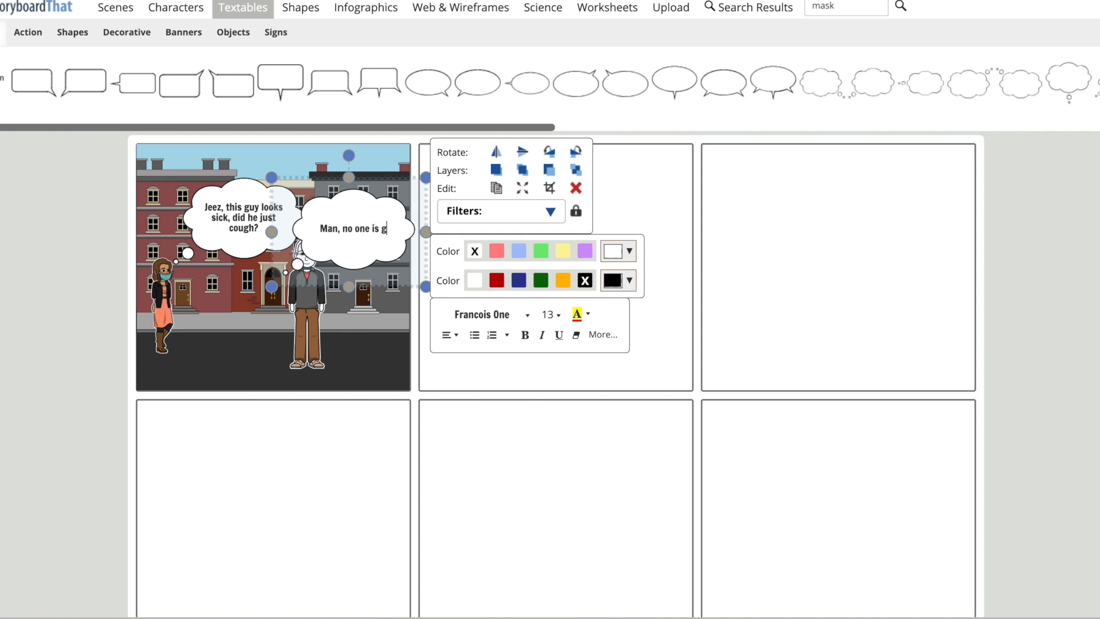
key("BackSpace")
type("out here...I hop")
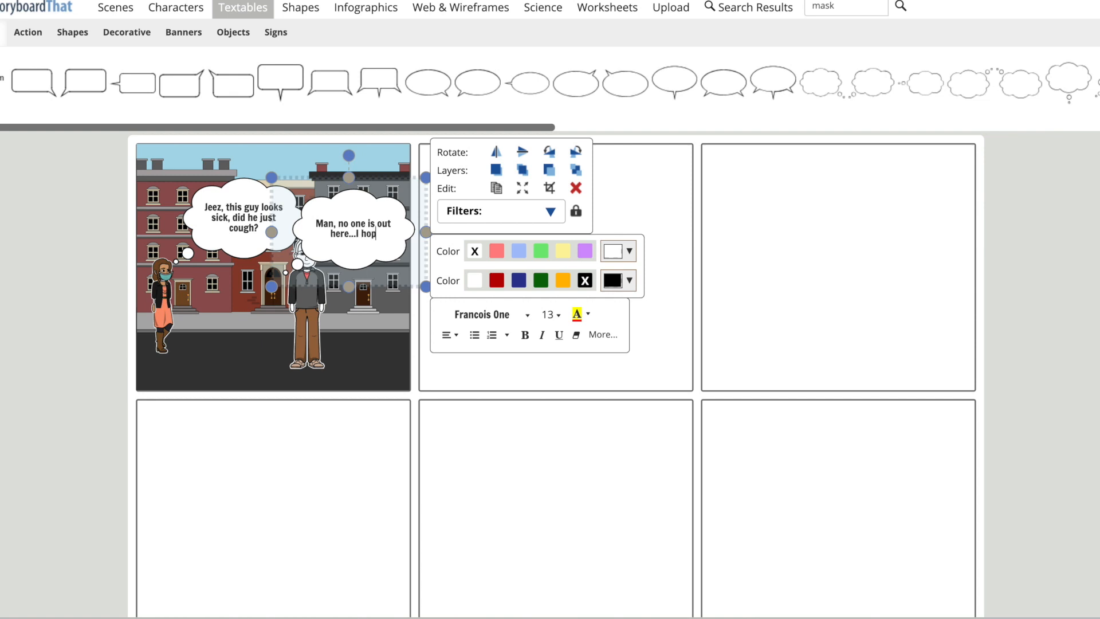
type("e that lady")
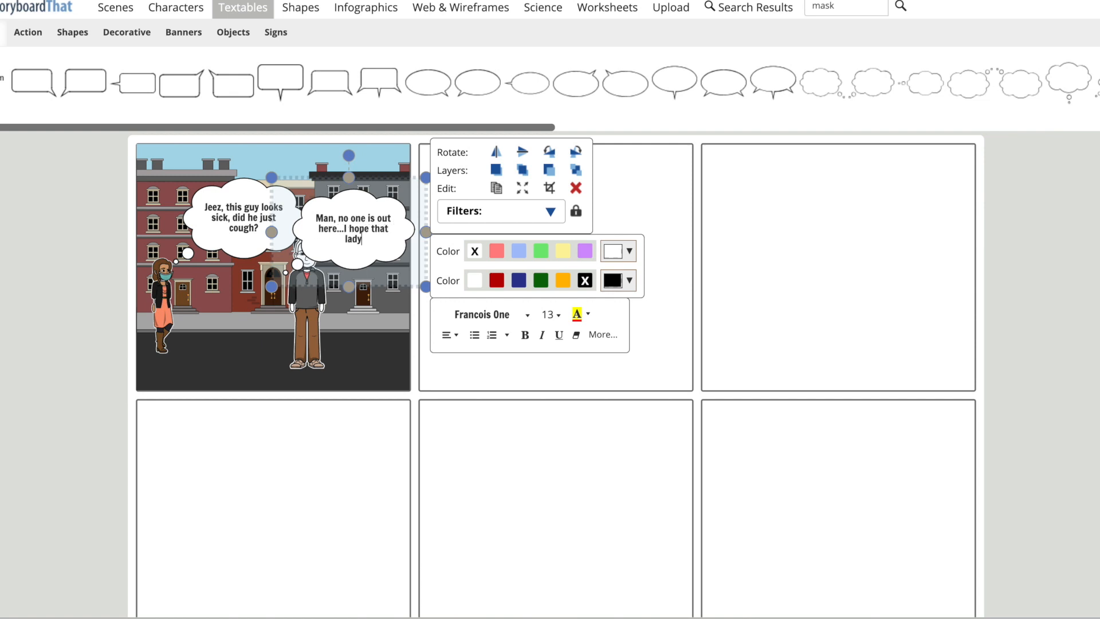
type("'s not sick...")
left_click(216, 362)
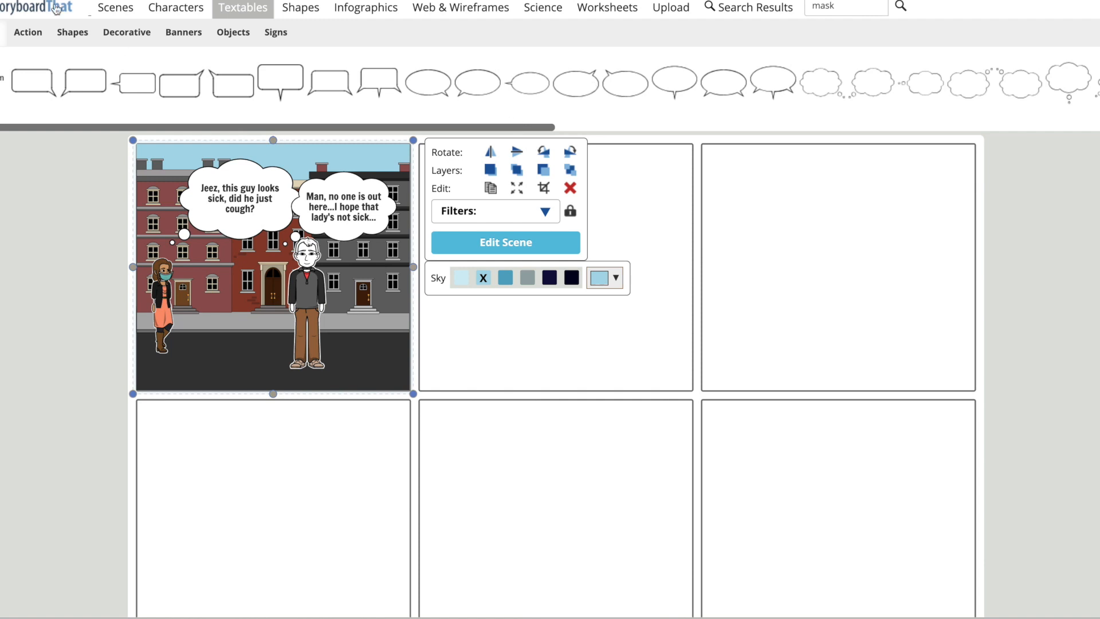
Add the fluffy white cat from the animal characters to the first cell, send it behind the man and place it beside him
left_click(178, 7)
left_click(739, 36)
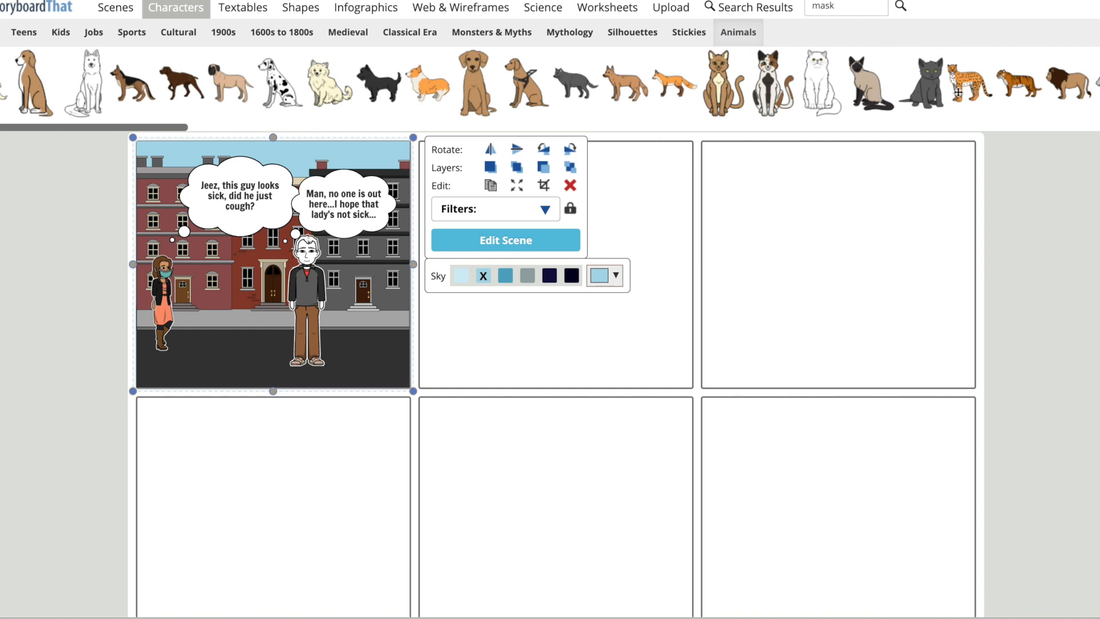
left_click_drag(824, 91, 344, 319)
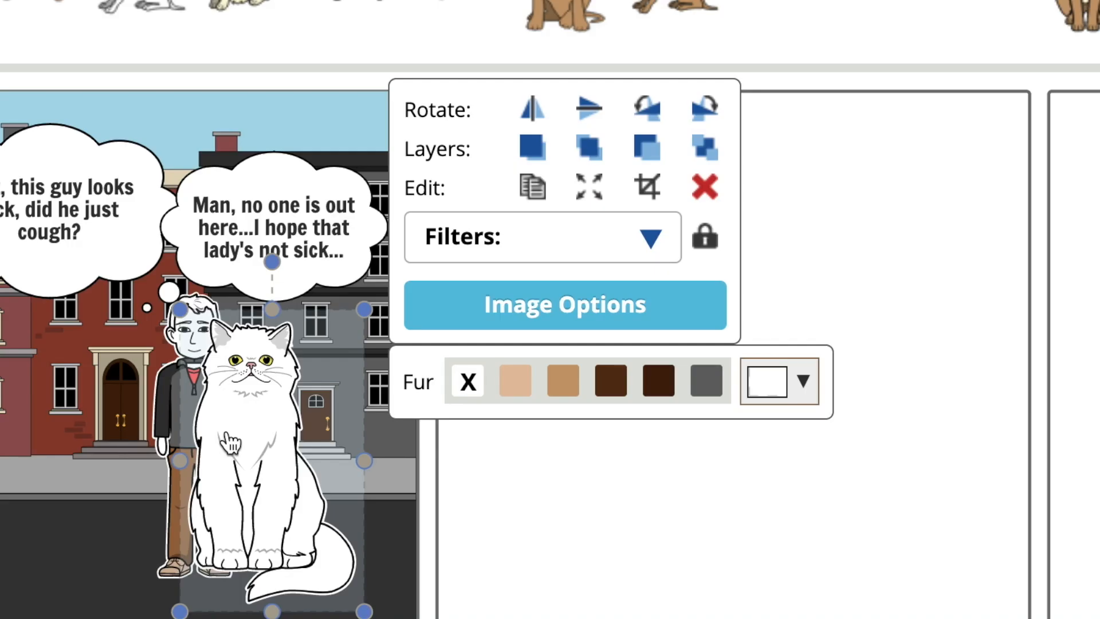
left_click(647, 147)
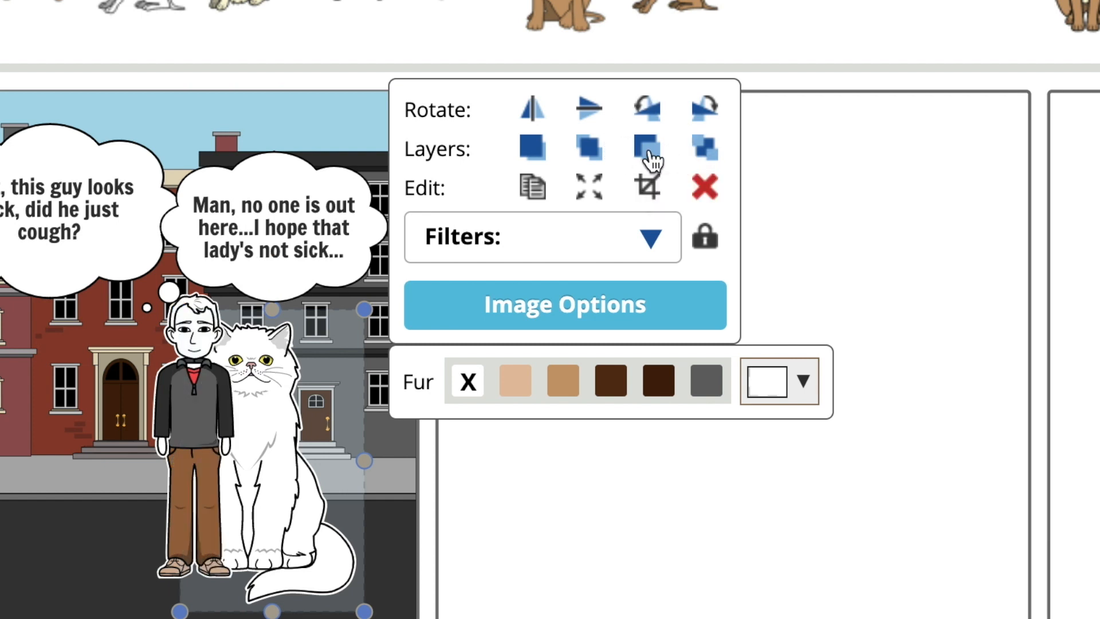
left_click_drag(260, 548, 294, 543)
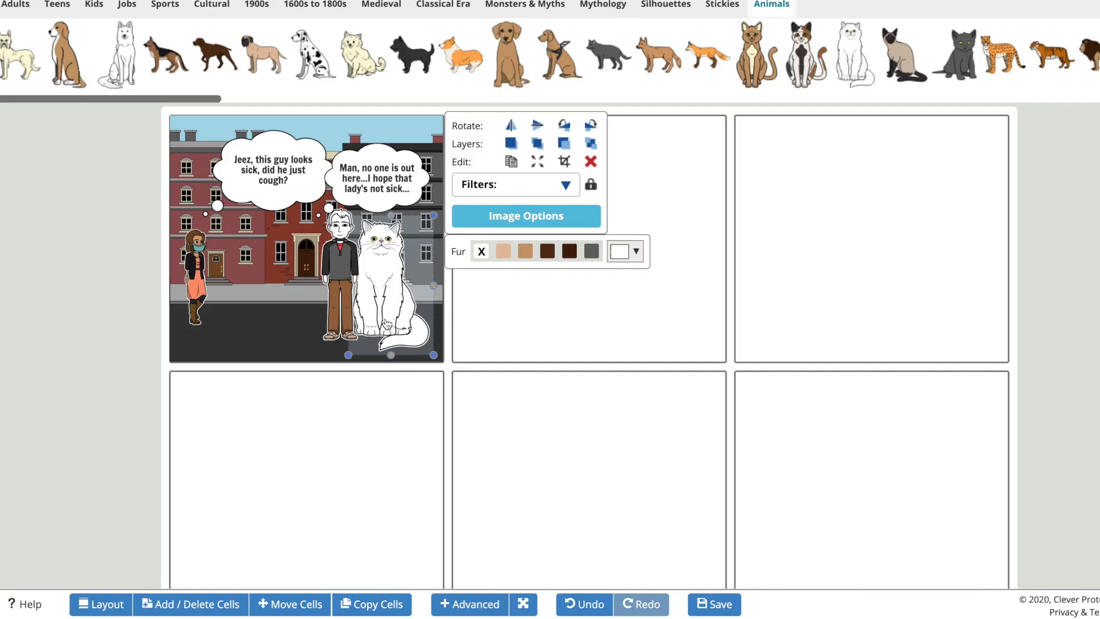
left_click(303, 465)
Copy the finished first cell into the empty cell directly below it and return to editing
scroll(303, 464, "down", 1)
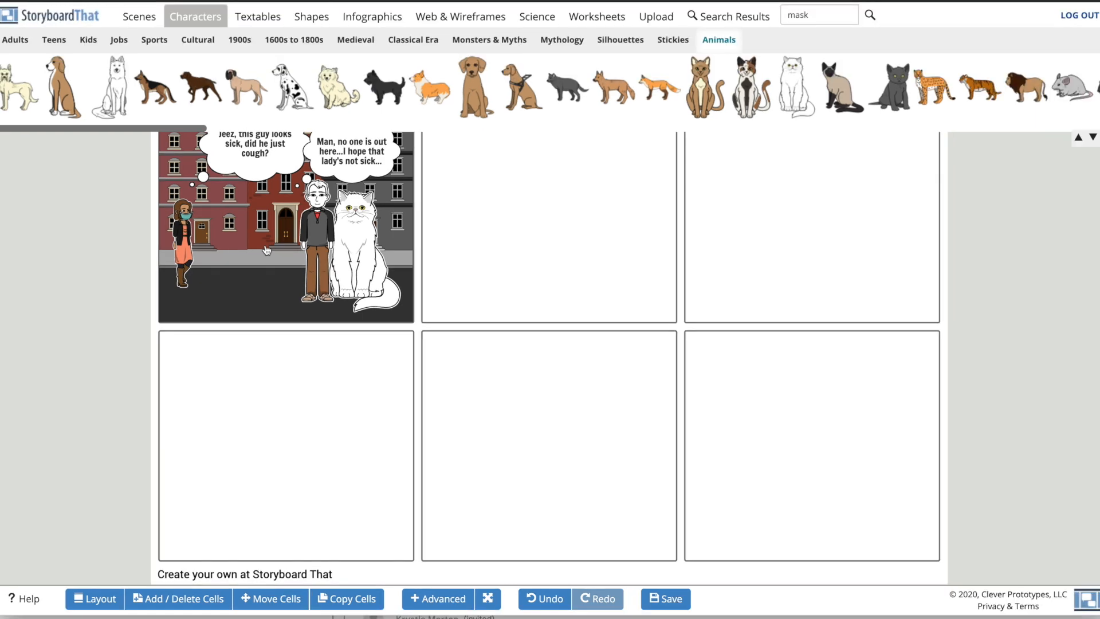
left_click(344, 606)
left_click(281, 217)
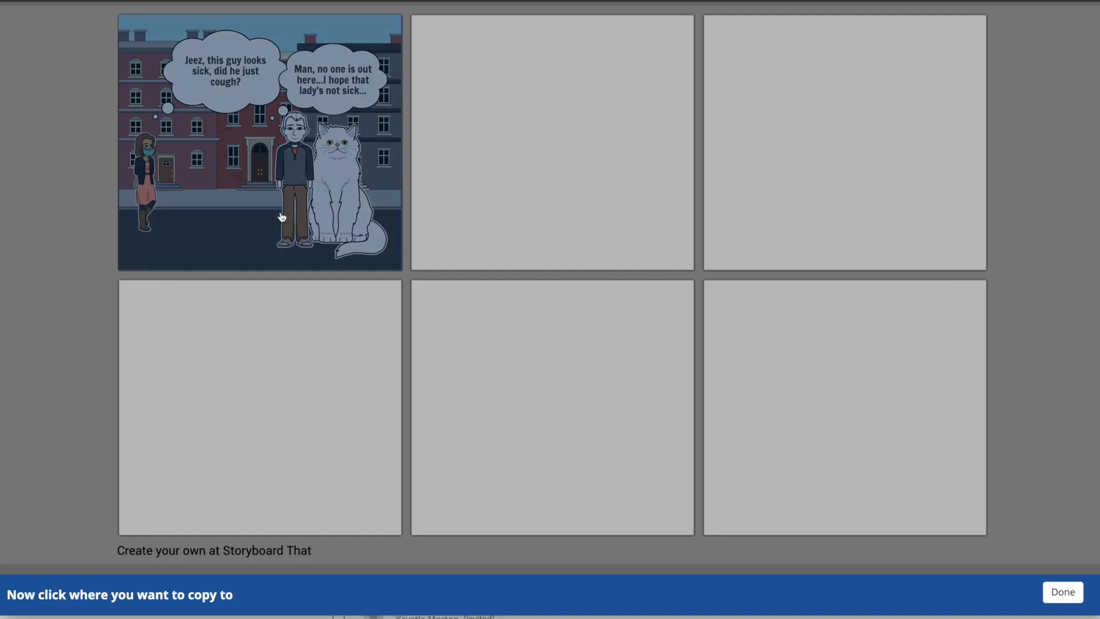
left_click(269, 350)
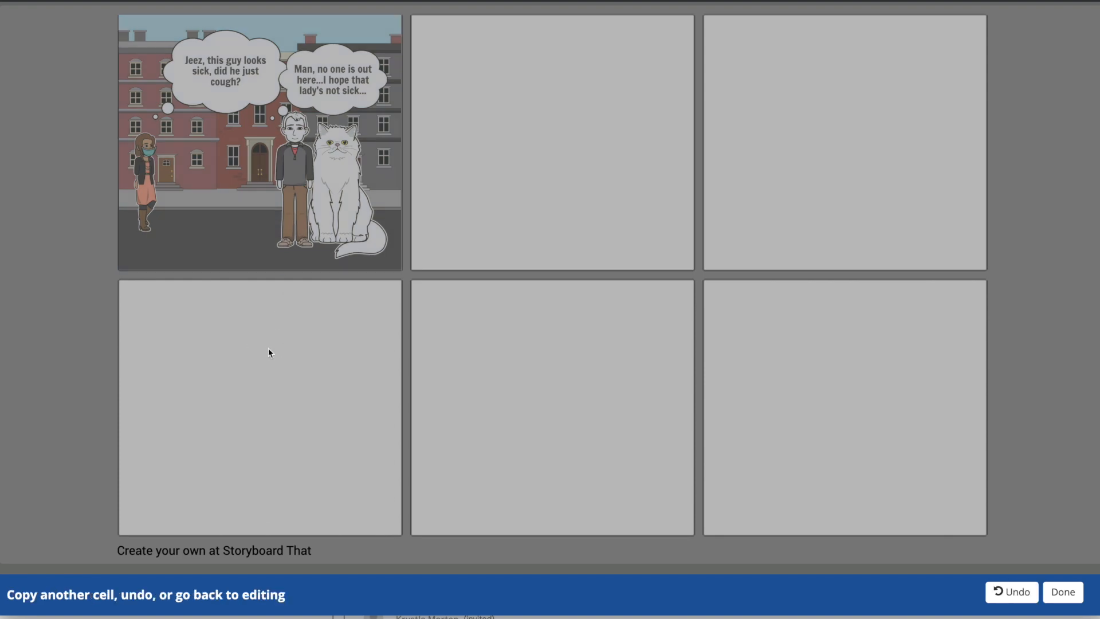
left_click(410, 135)
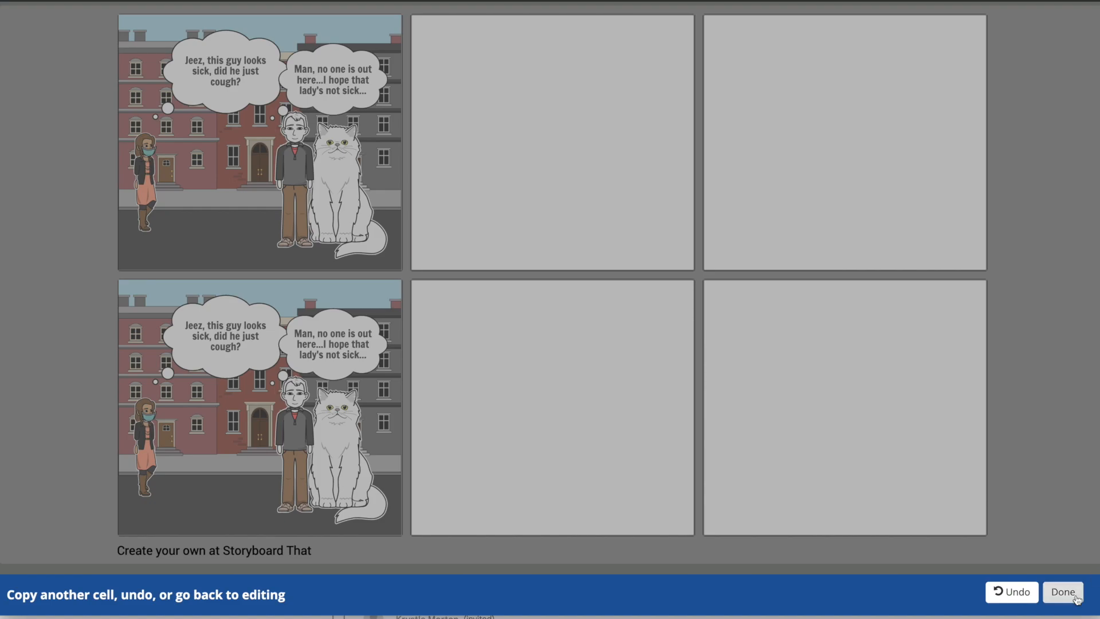
left_click(1053, 596)
Delete the teal surgical mask from the woman's face in the copied cell
scroll(565, 473, "down", 1)
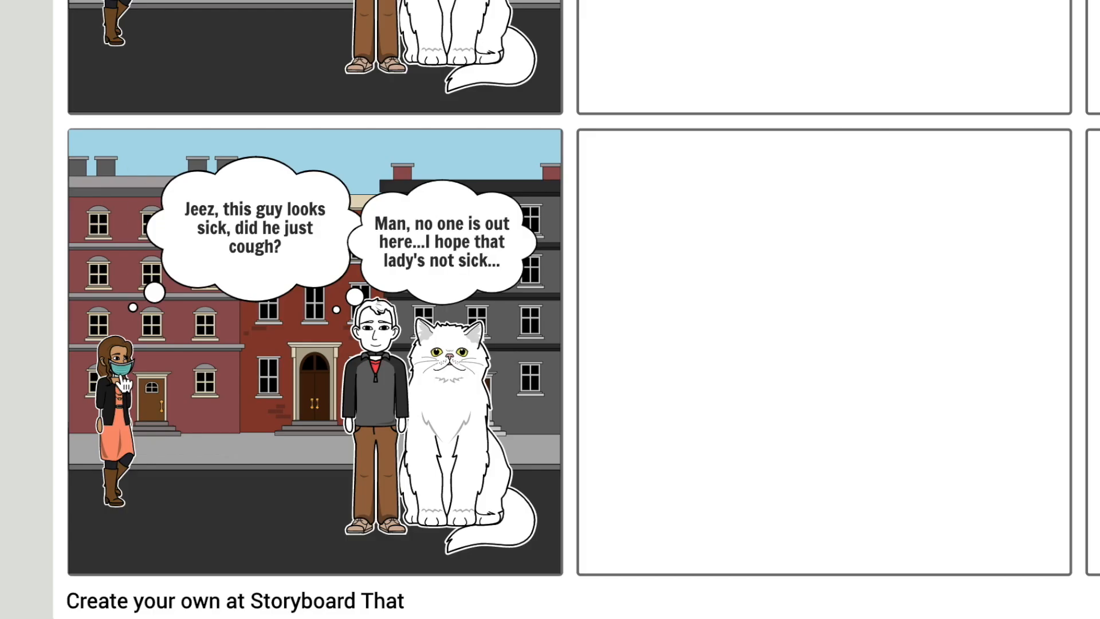
left_click(122, 379)
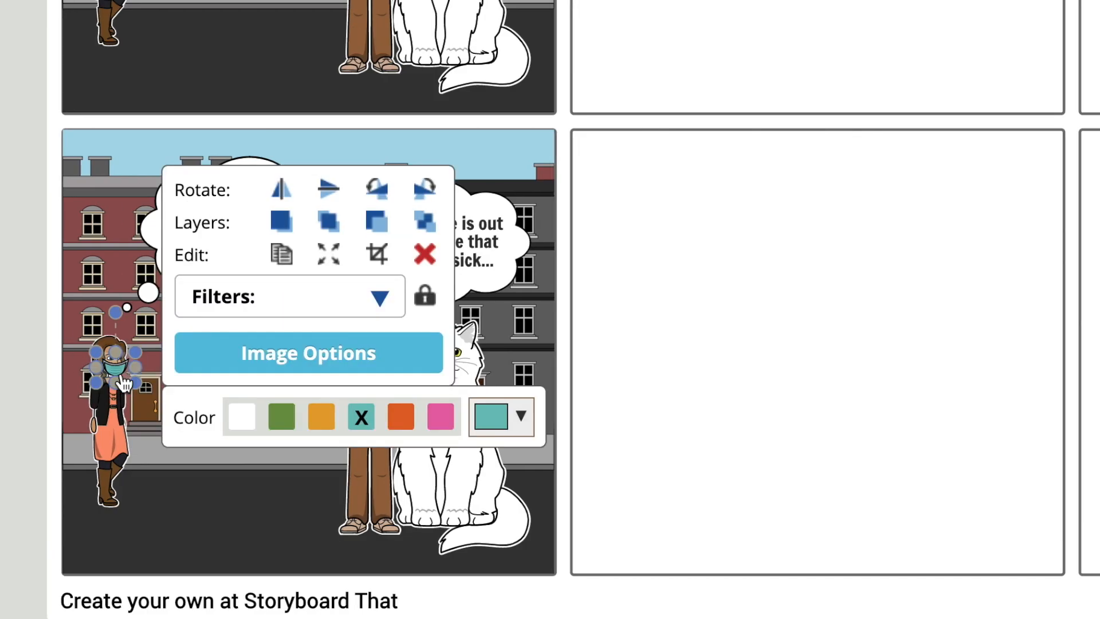
left_click(417, 157)
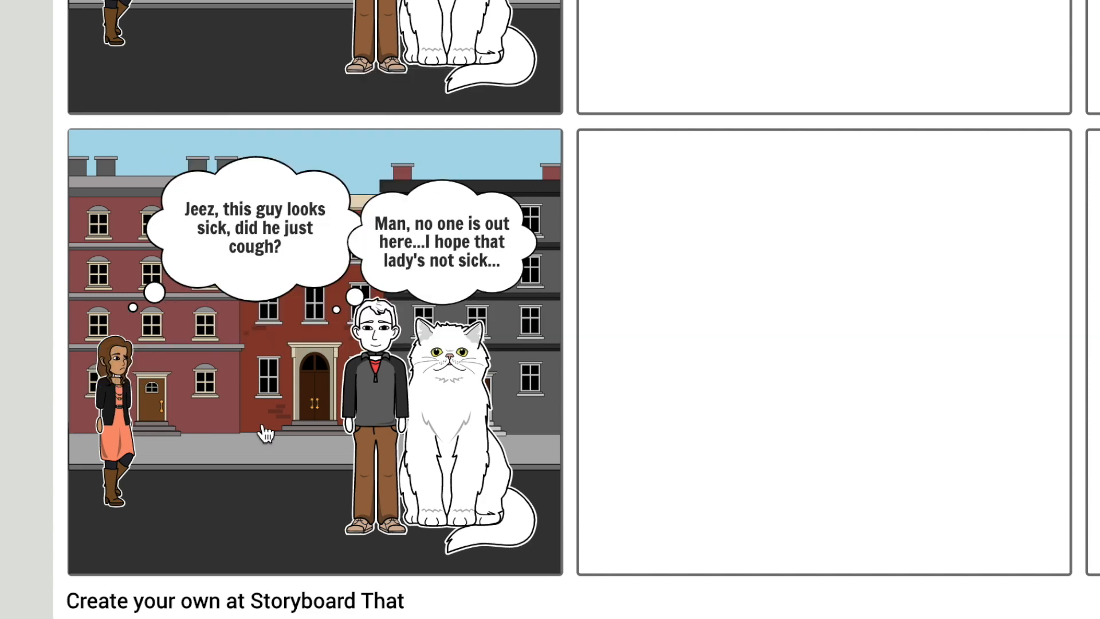
Repose the unmasked woman in the copied cell to the front view with a happy, open-mouthed expression
left_click(113, 423)
left_click(289, 170)
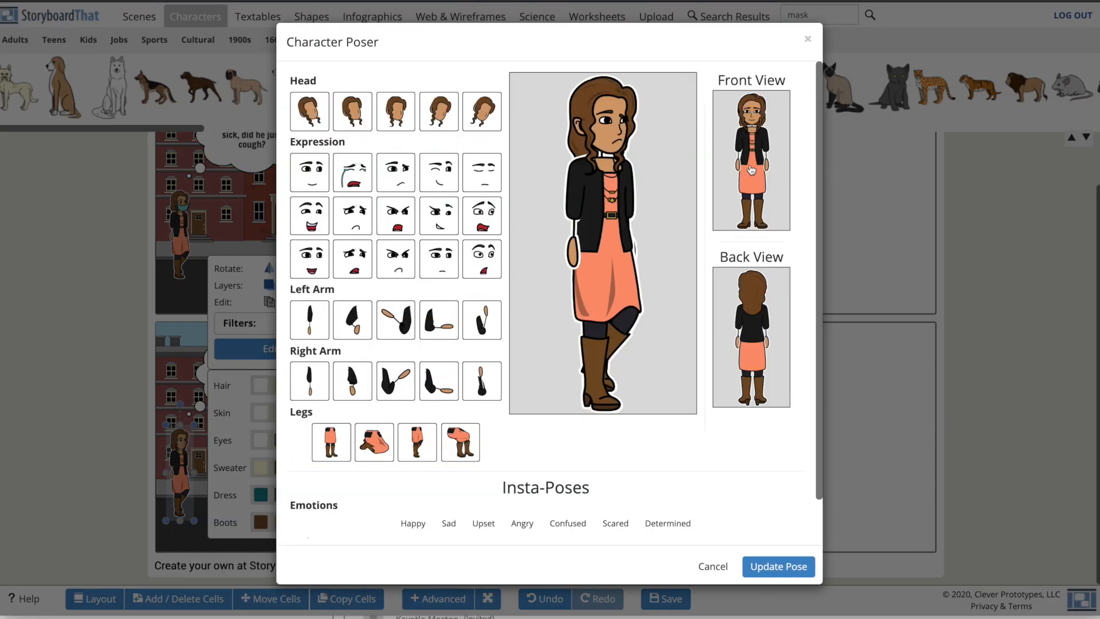
left_click(751, 171)
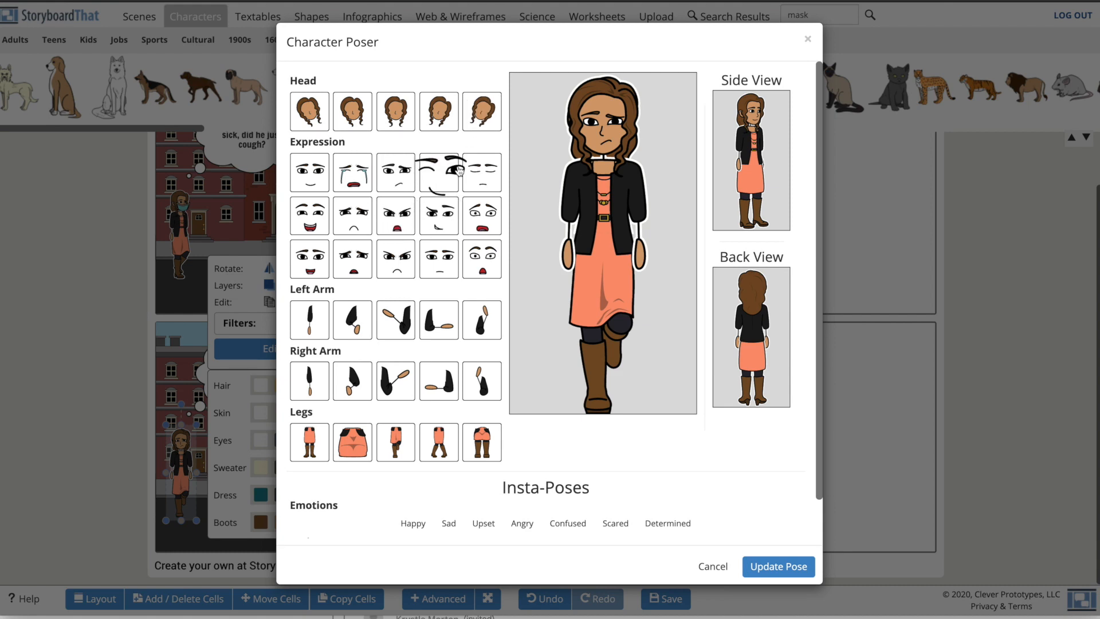
left_click(313, 271)
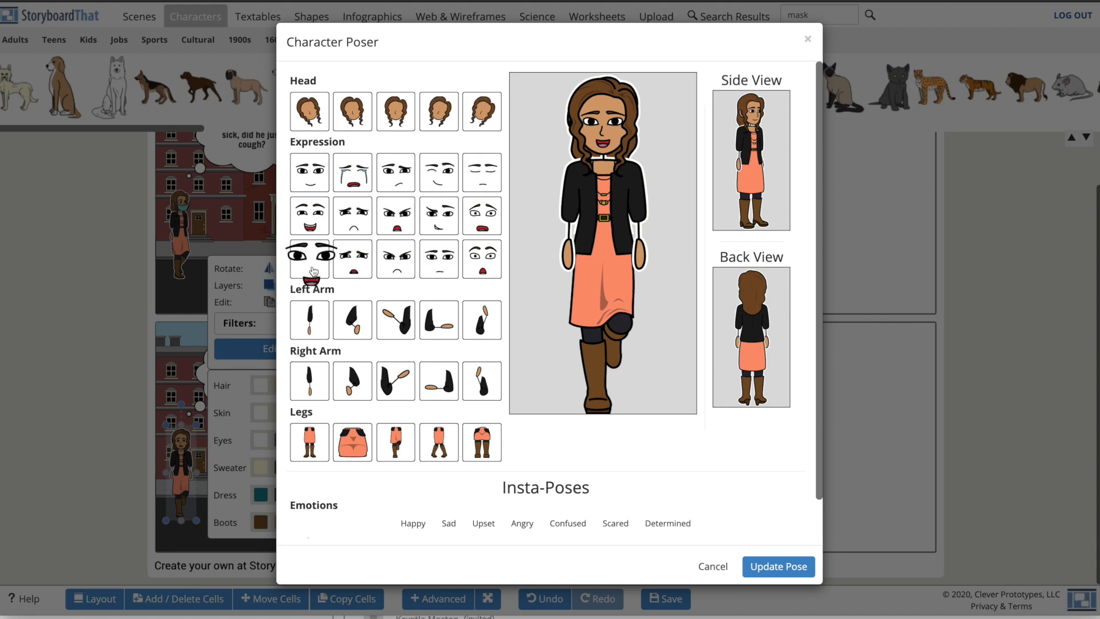
left_click(779, 567)
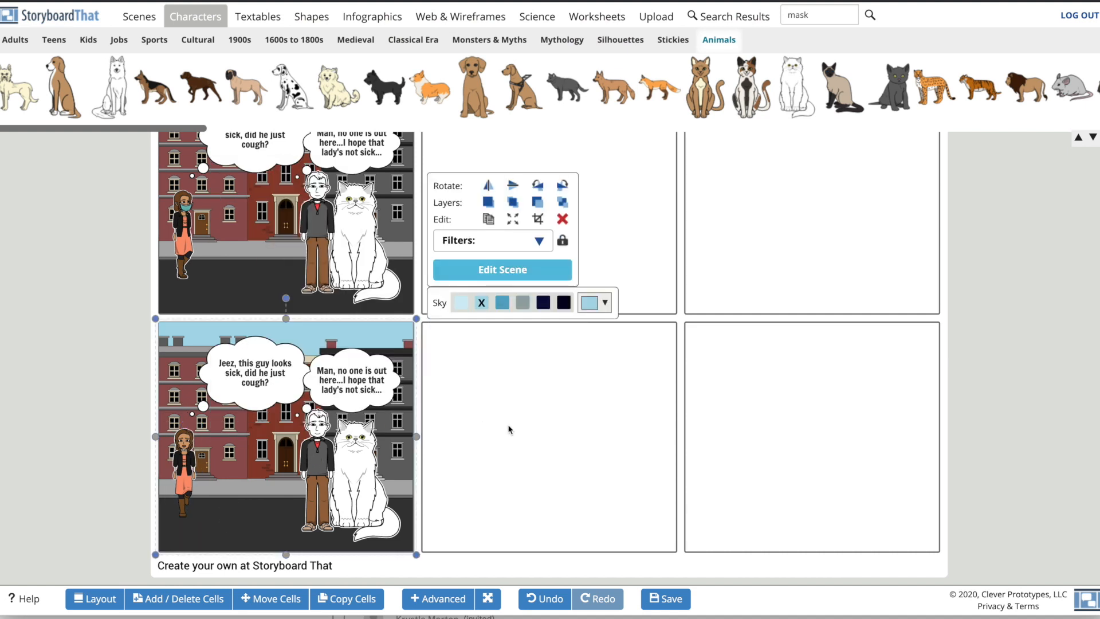
Save the storyboard to the "Now and Later (Not the Candy)" assignment with the title "New Student: Now and Later"
scroll(253, 241, "up", 1)
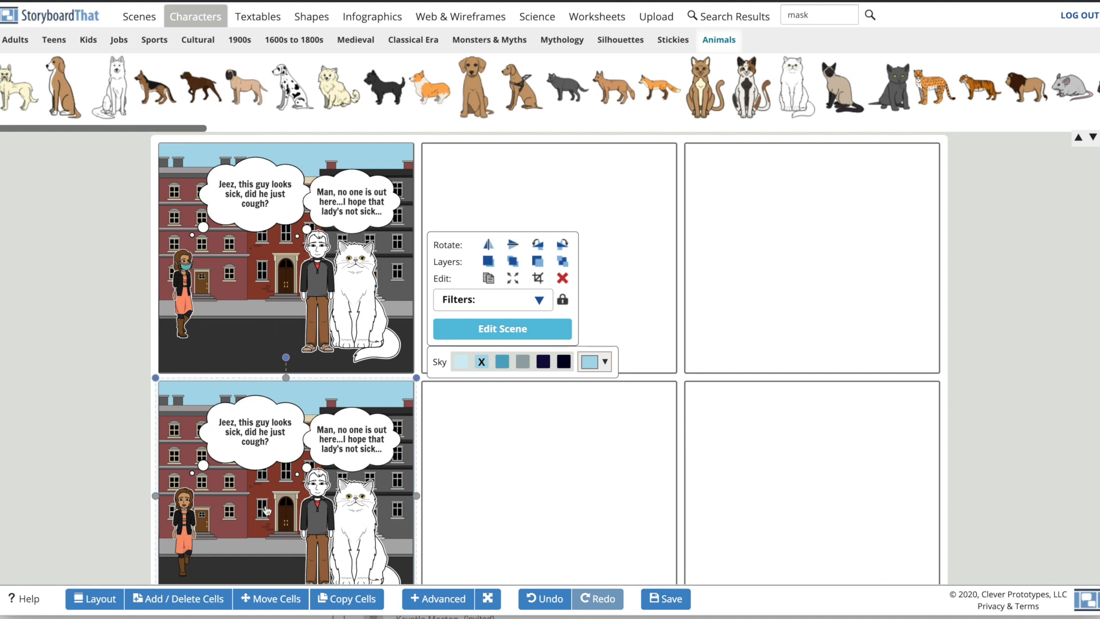
scroll(298, 519, "down", 1)
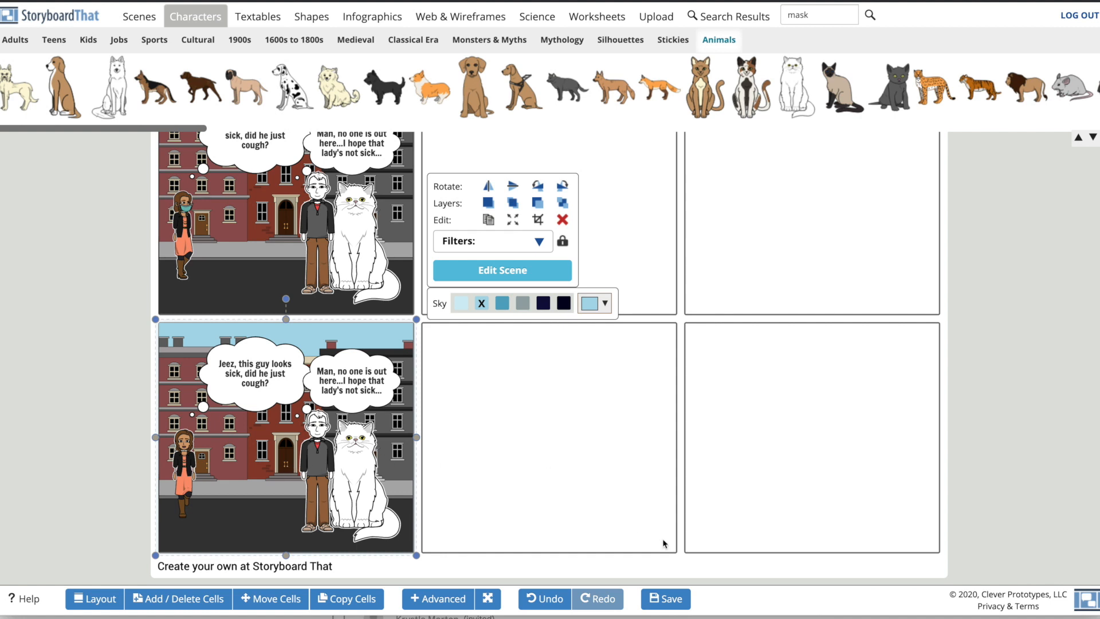
left_click(670, 608)
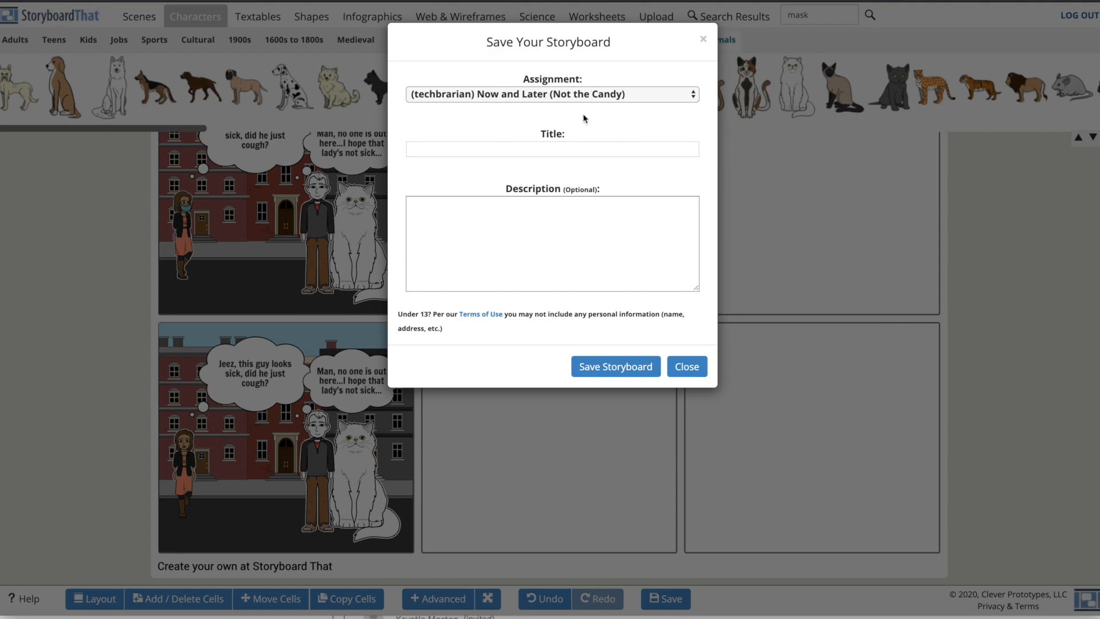
left_click(572, 150)
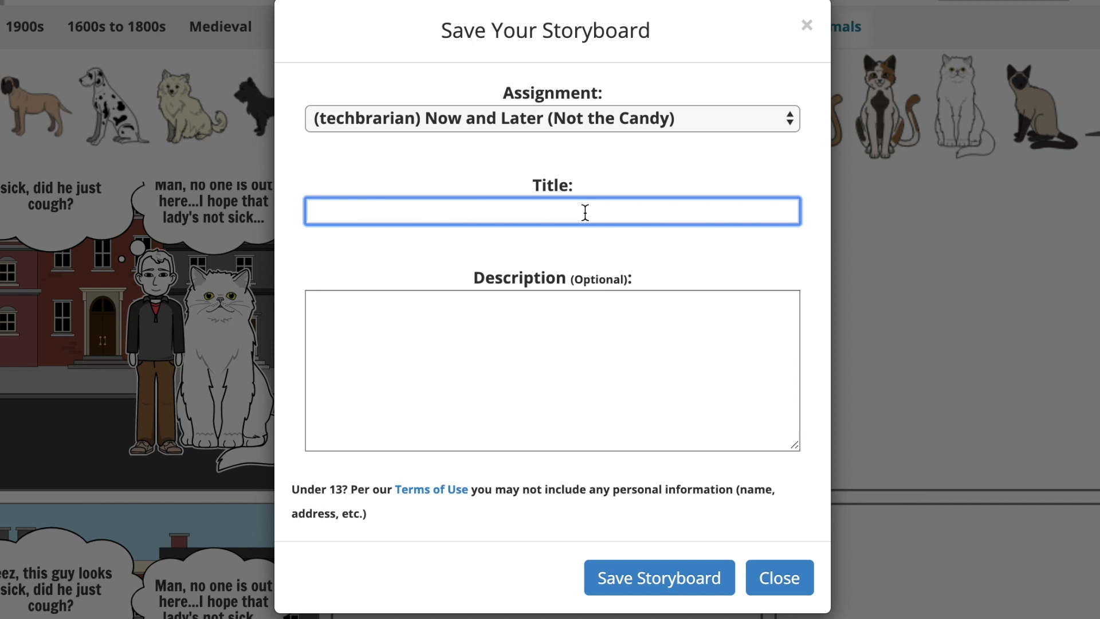
type("New Student: Now and Later")
left_click(632, 583)
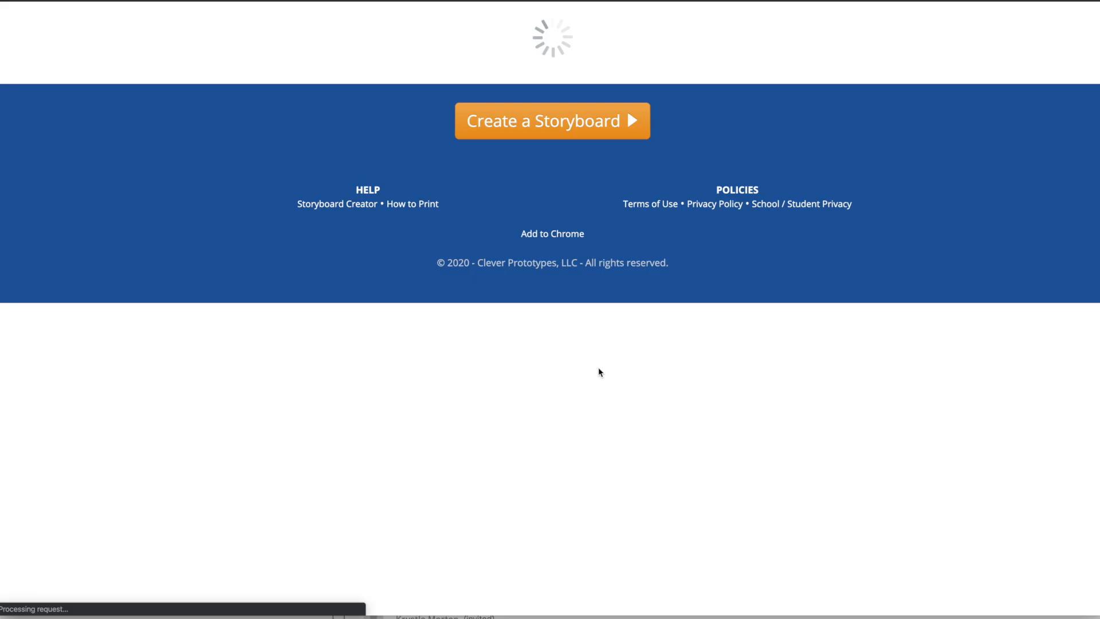
Download the saved storyboard as a high-res image
scroll(599, 372, "down", 5)
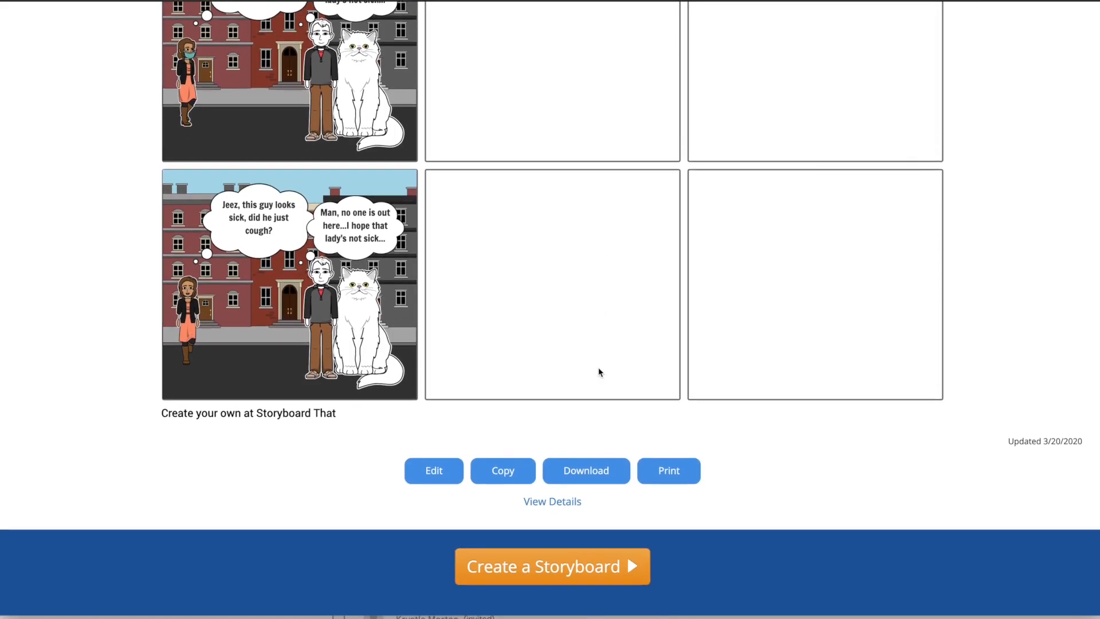
left_click(594, 453)
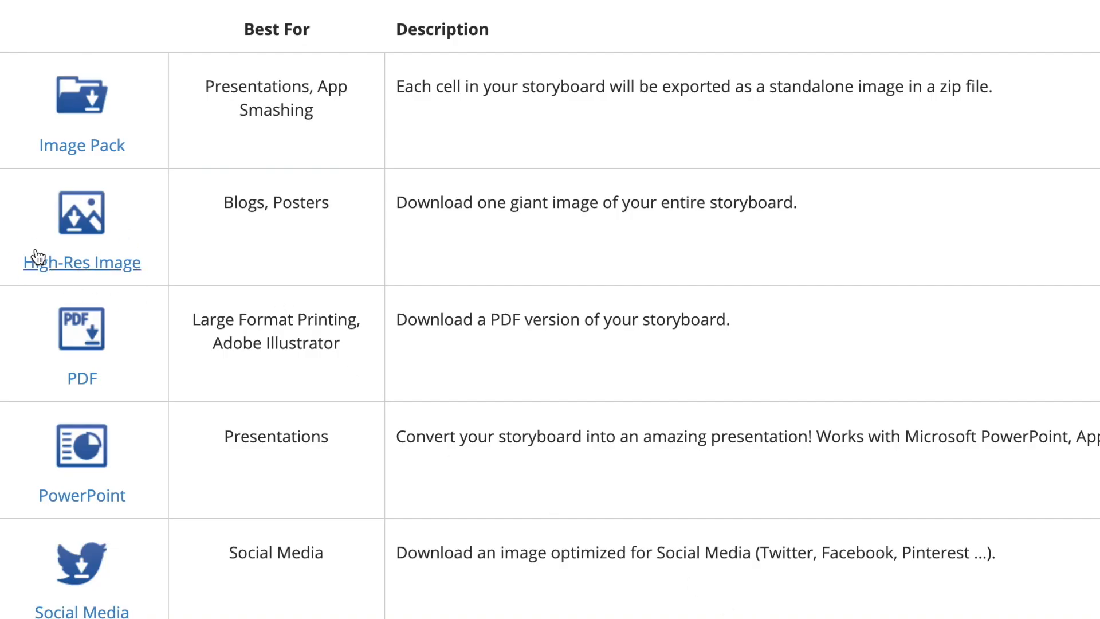
left_click(56, 261)
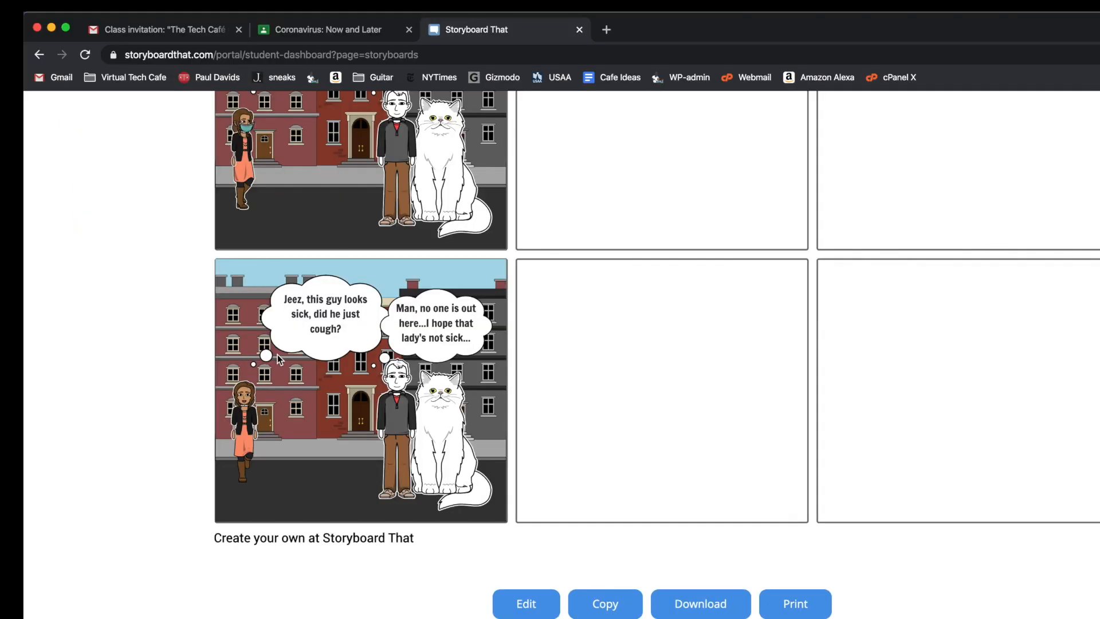
Switch to Google Classroom and attach new-student--now-and-later-highres.png from the desktop to the "Coronavirus: Now and Later" assignment
left_click(324, 34)
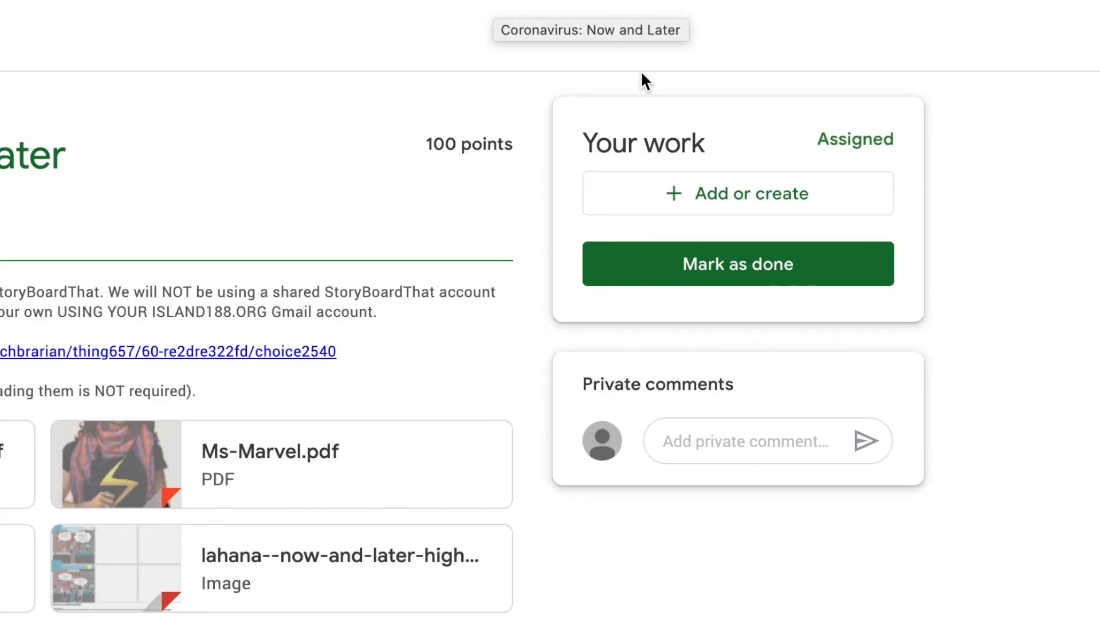
left_click(714, 199)
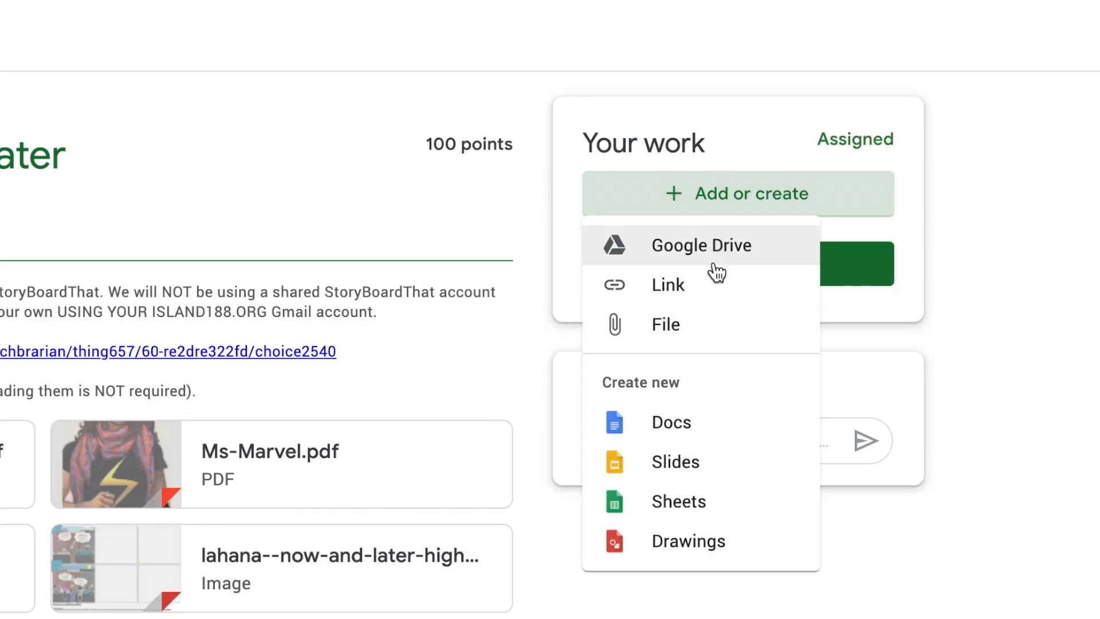
left_click(693, 335)
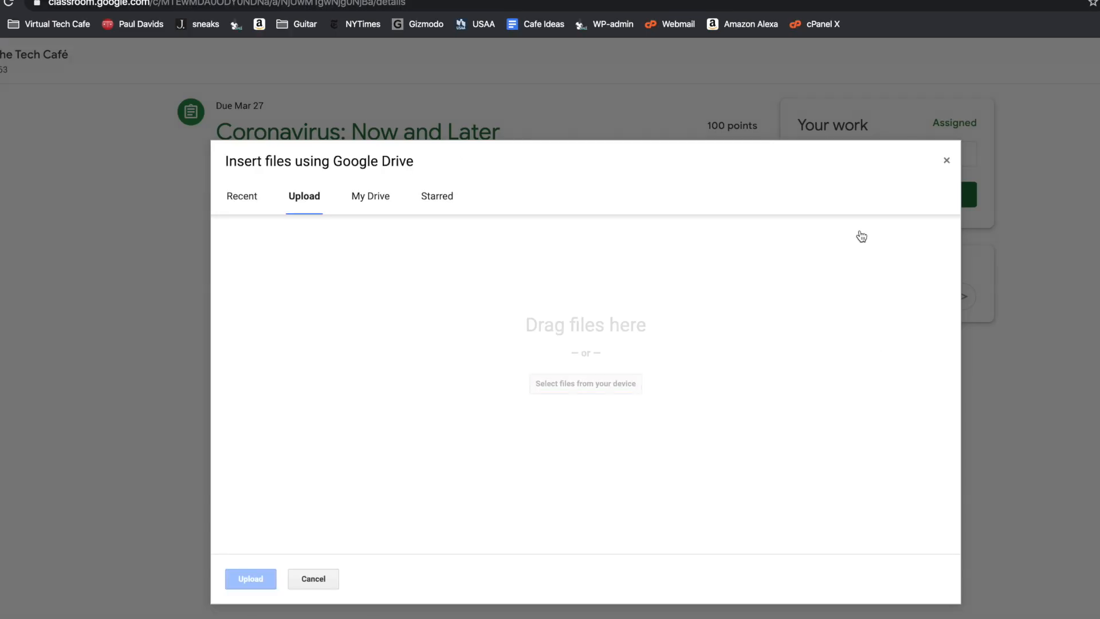
left_click(584, 394)
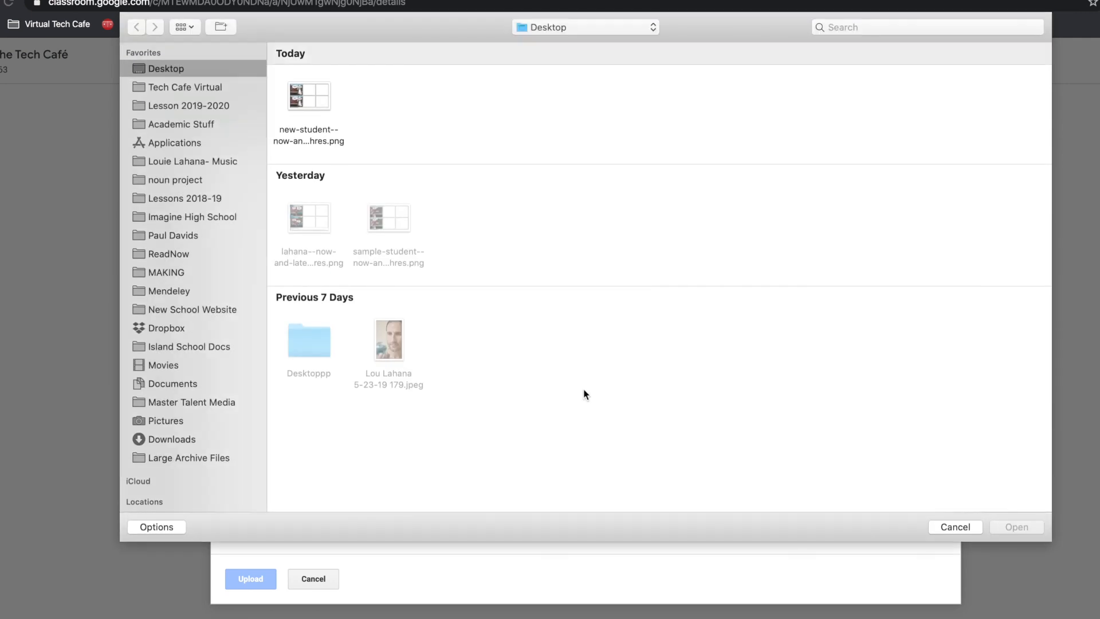
double_click(304, 94)
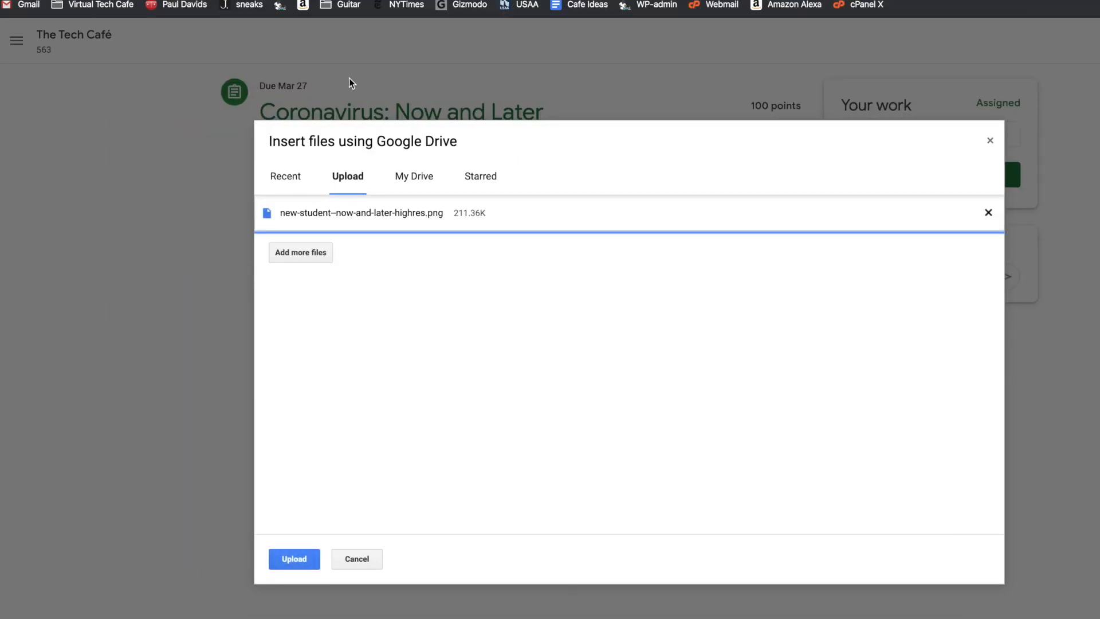
left_click(281, 559)
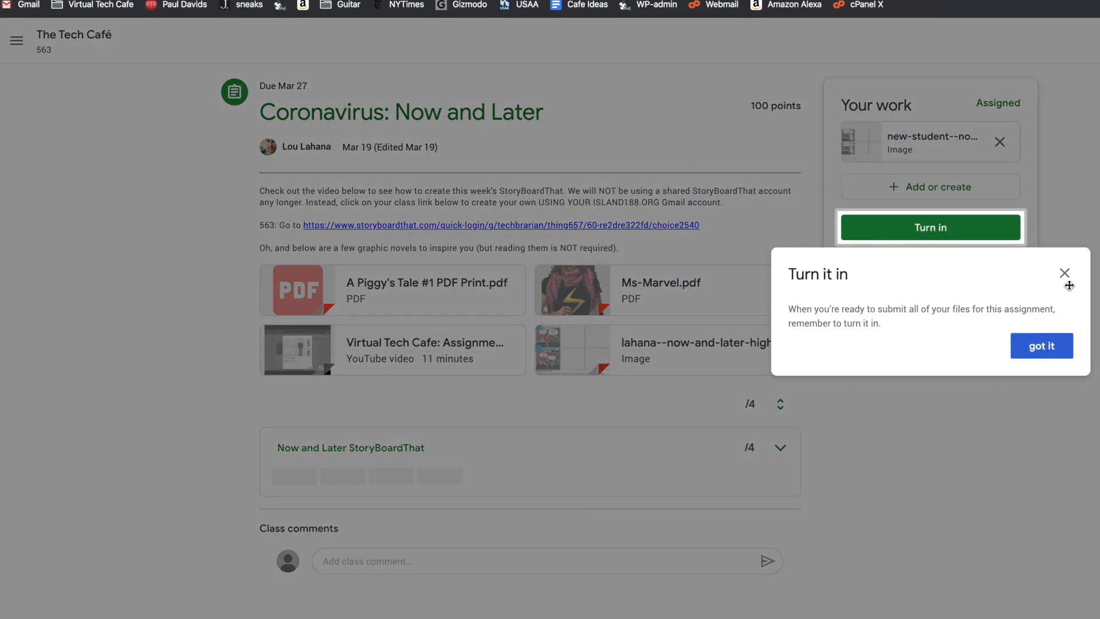
Dismiss the turn-in reminder and turn in the assignment with the attached storyboard image
left_click(1064, 274)
left_click(948, 229)
left_click(769, 410)
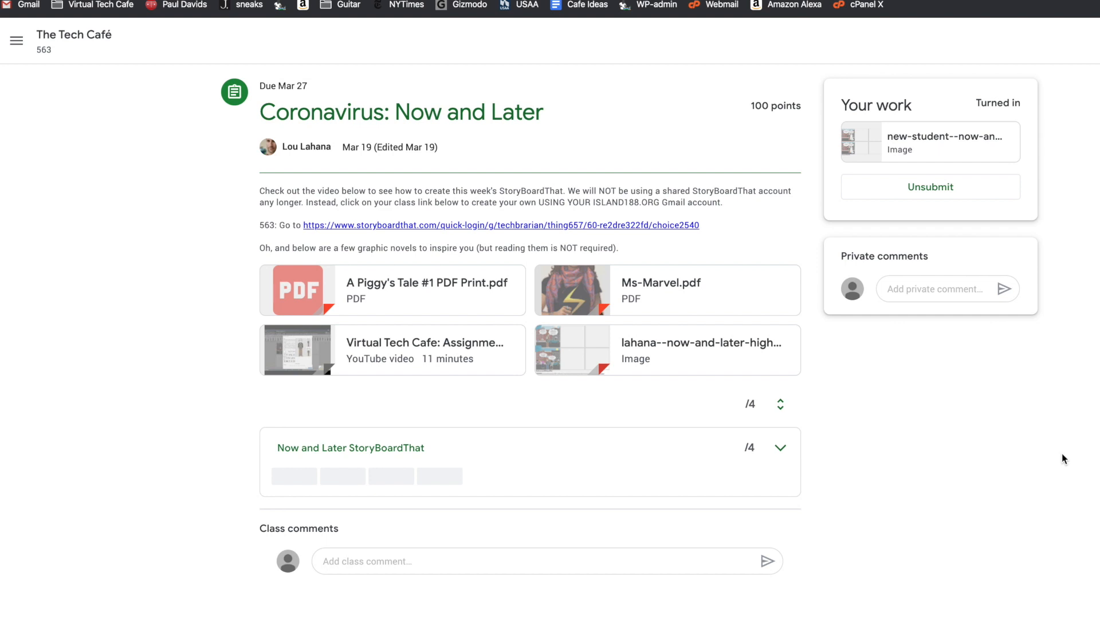
Expand the "Now and Later StoryBoardThat" rubric and review the criteria for every score level
left_click(391, 447)
scroll(631, 459, "down", 2)
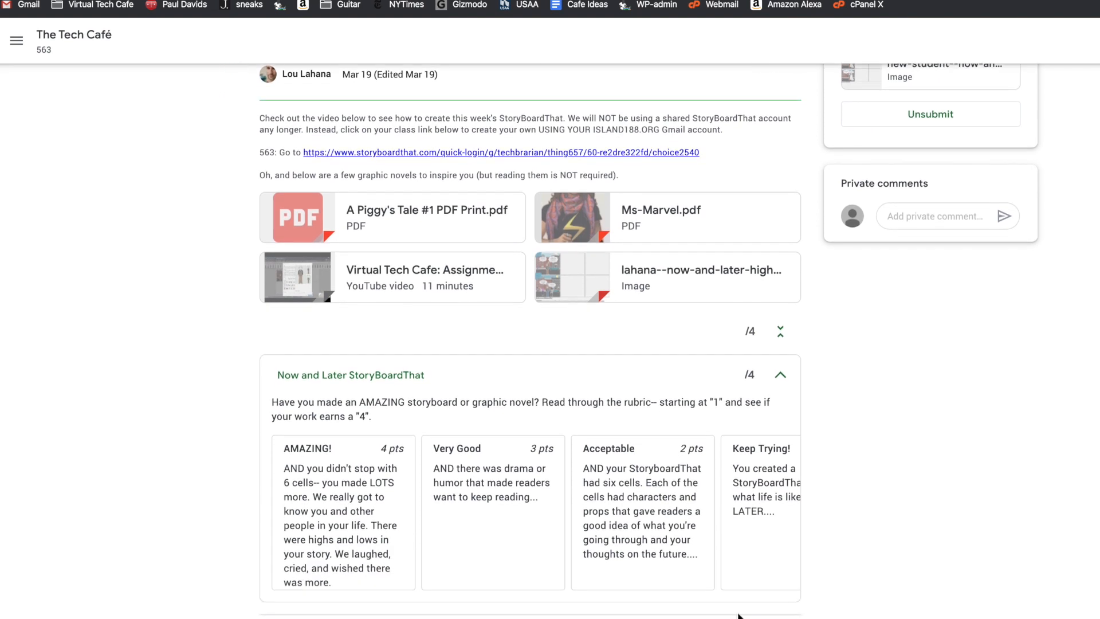
scroll(727, 560, "right", 2)
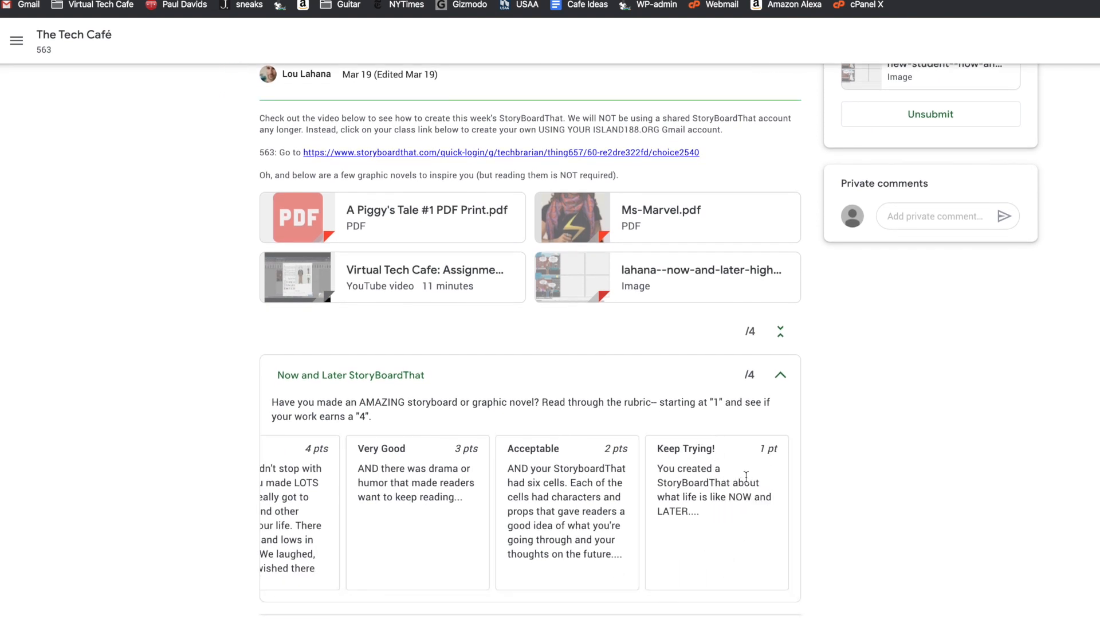
scroll(718, 496, "left", 3)
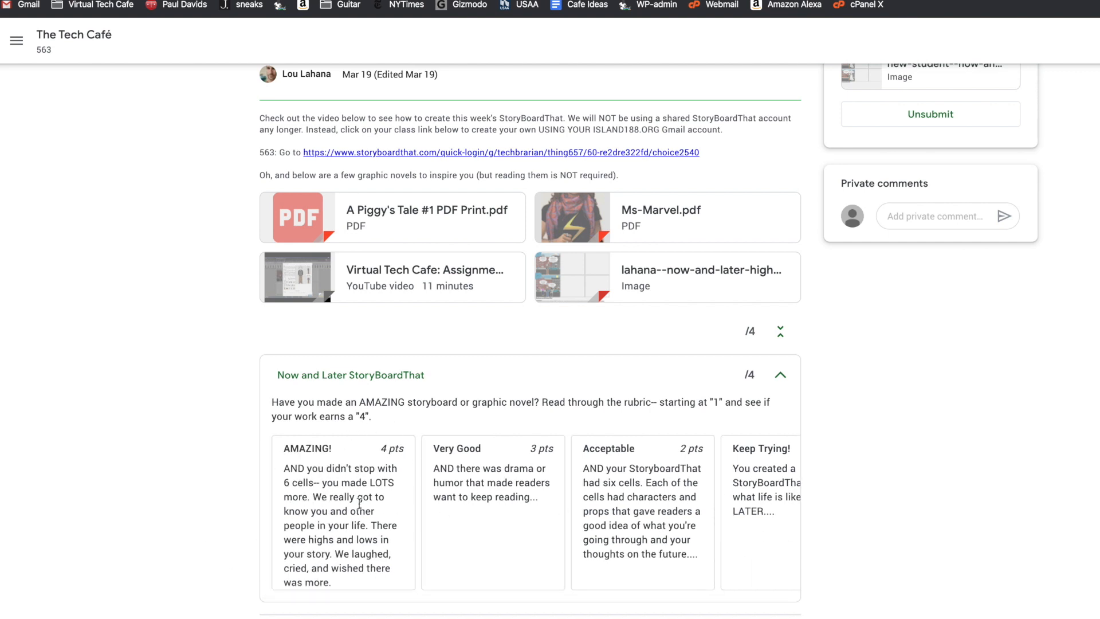
scroll(359, 503, "up", 3)
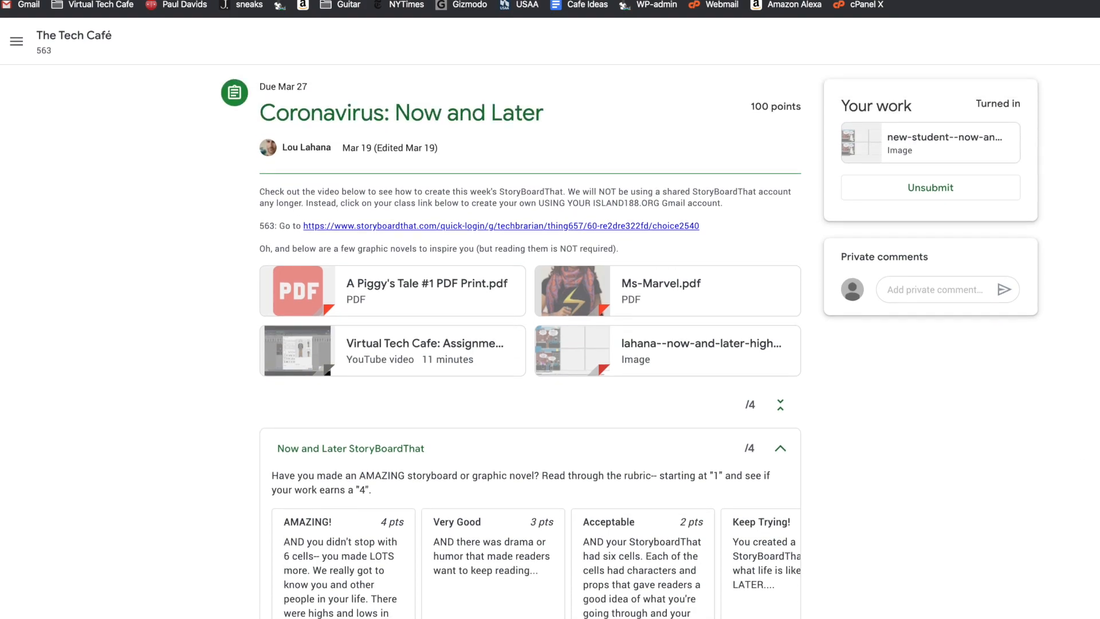